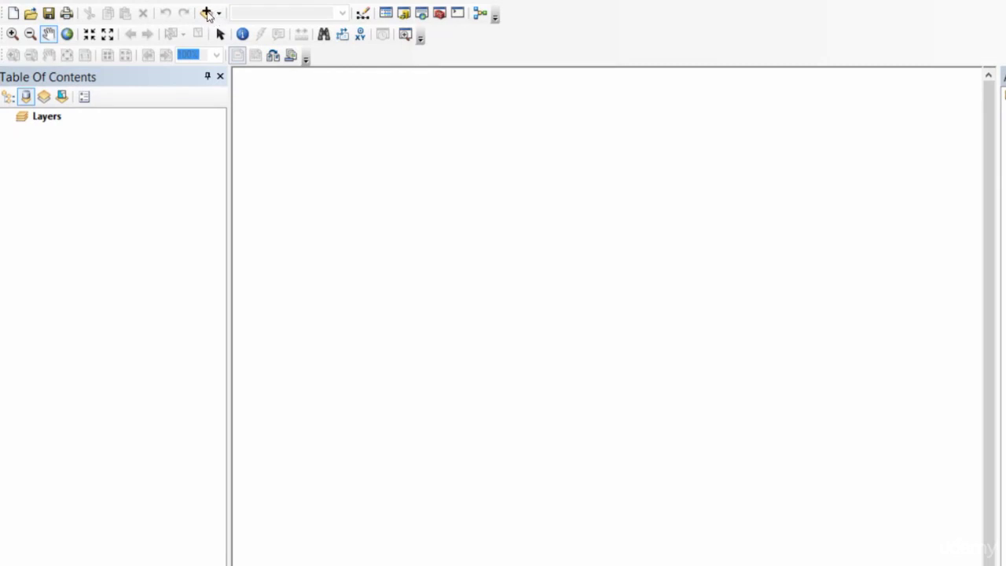
- Open Add Data and move up three folder levels to the F:\ drive root
{"action": "left_click", "coordinate": [205, 16]}
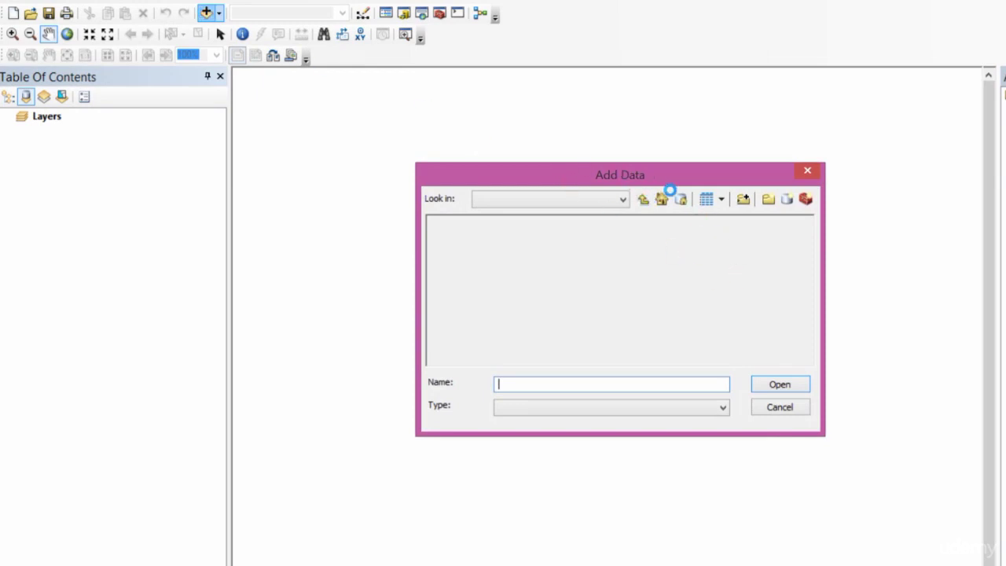
{"action": "left_click", "coordinate": [644, 199]}
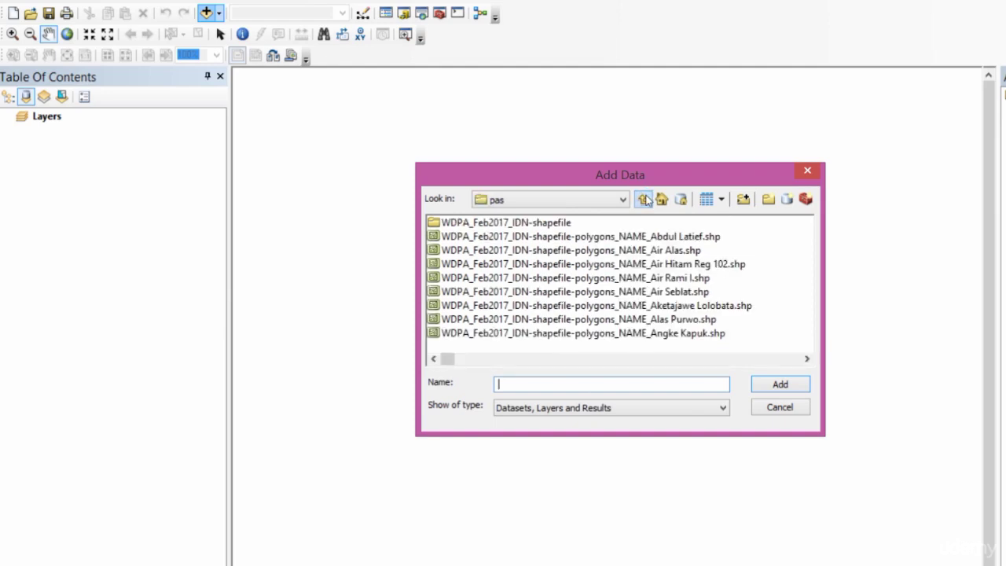
{"action": "left_click", "coordinate": [644, 199]}
{"action": "left_click", "coordinate": [644, 199]}
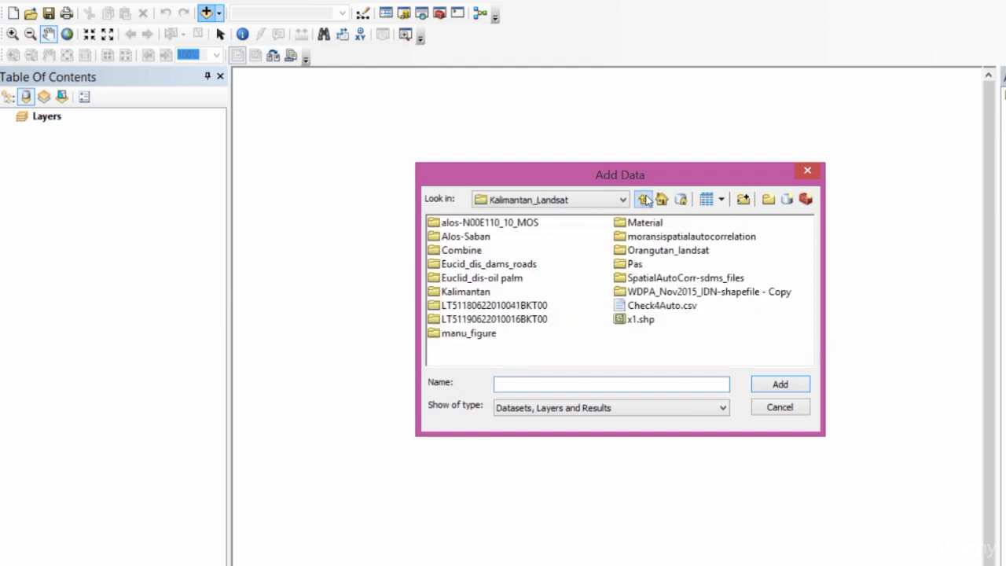
- Connect to F:\Kalimantan_Landsat\Orangutan_landsat via This PC > Seagate in Connect To Folder
{"action": "left_click", "coordinate": [744, 199]}
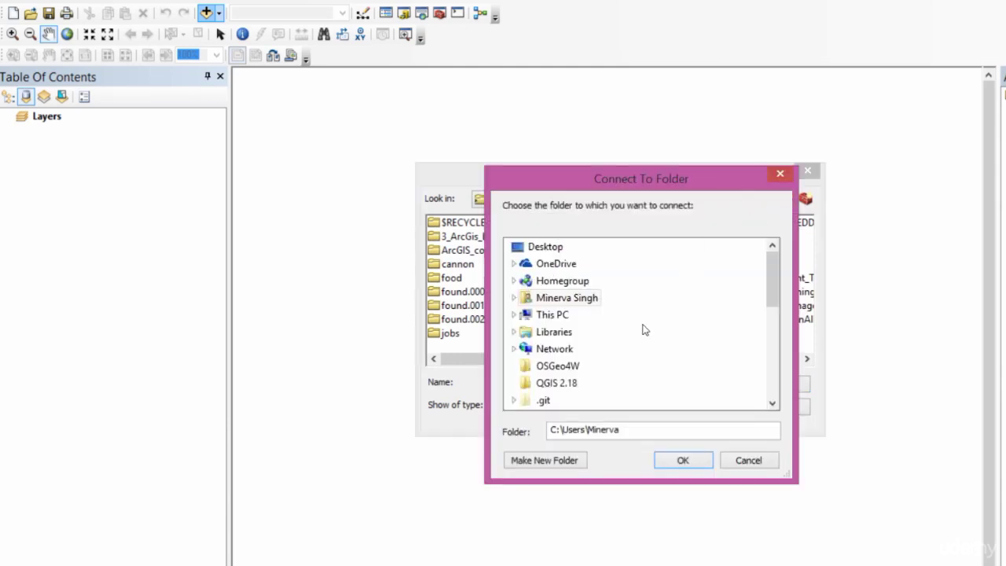
{"action": "left_click", "coordinate": [515, 333]}
{"action": "left_click", "coordinate": [515, 314]}
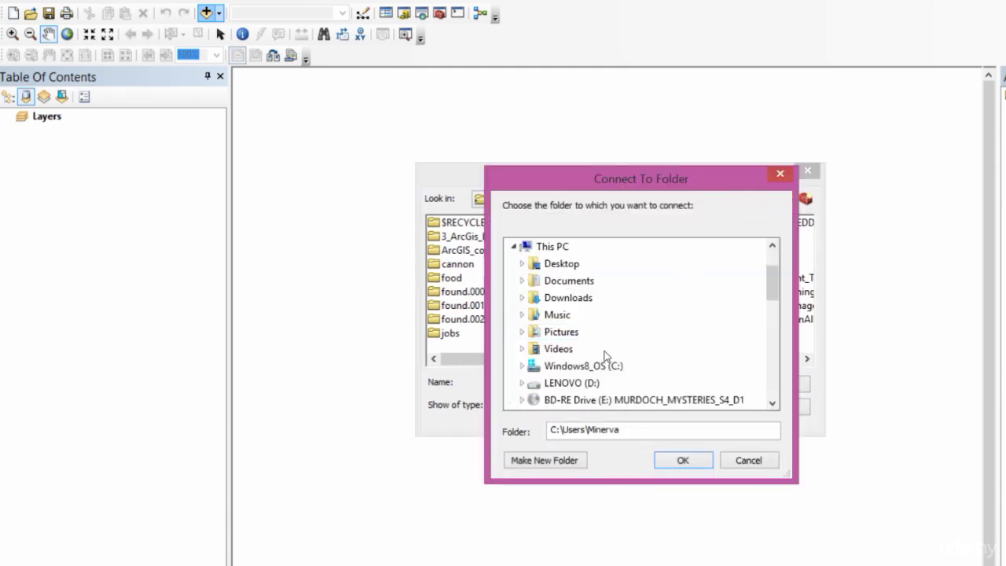
{"action": "scroll", "coordinate": [647, 350], "scroll_direction": "down", "scroll_amount": 2}
{"action": "left_click", "coordinate": [523, 315]}
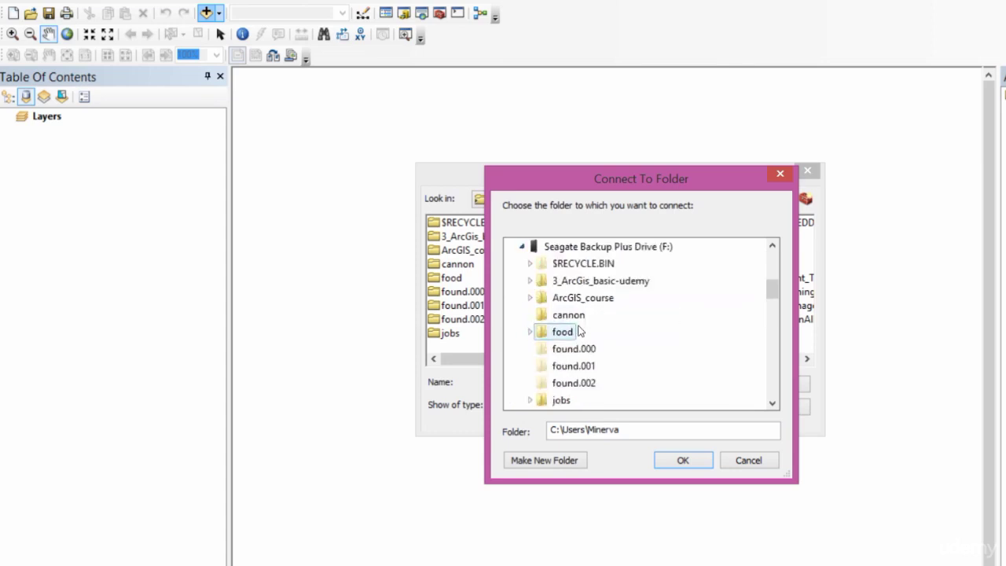
{"action": "scroll", "coordinate": [530, 334], "scroll_direction": "down", "scroll_amount": 2}
{"action": "left_click", "coordinate": [530, 331]}
{"action": "scroll", "coordinate": [535, 338], "scroll_direction": "down", "scroll_amount": 2}
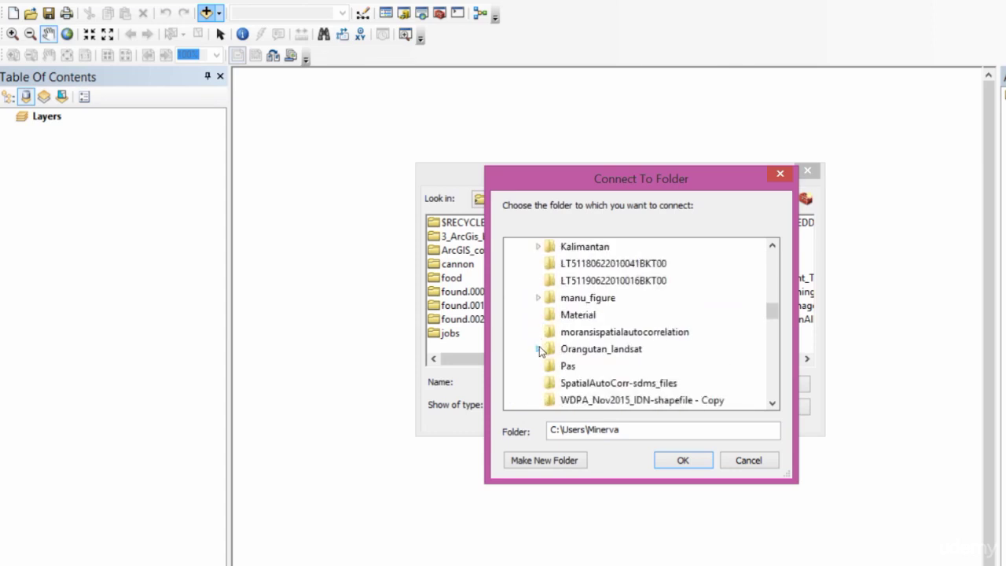
{"action": "left_click", "coordinate": [539, 345]}
{"action": "left_click", "coordinate": [633, 247]}
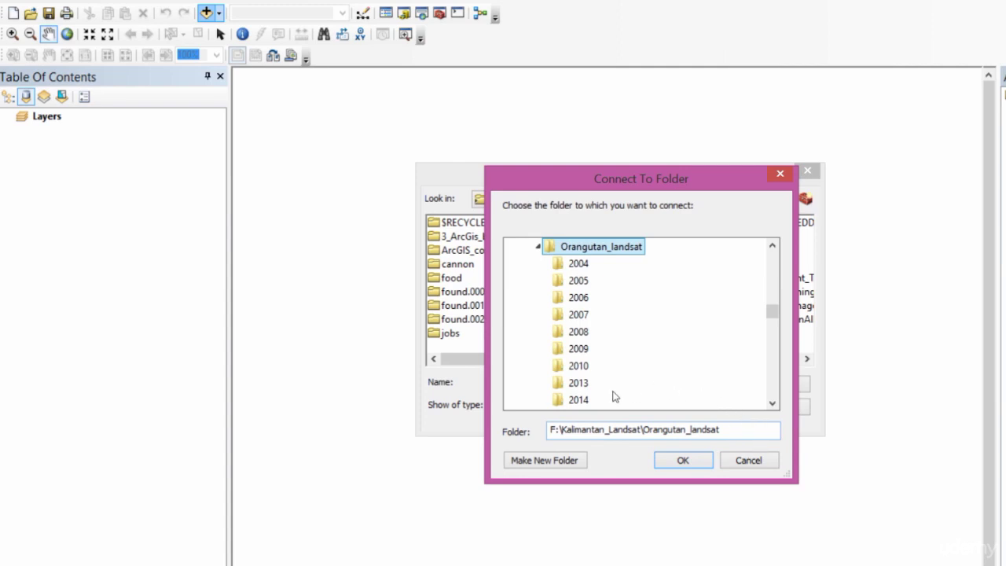
- Confirm the new connection to the Orangutan_landsat folder
{"action": "left_click", "coordinate": [683, 461]}
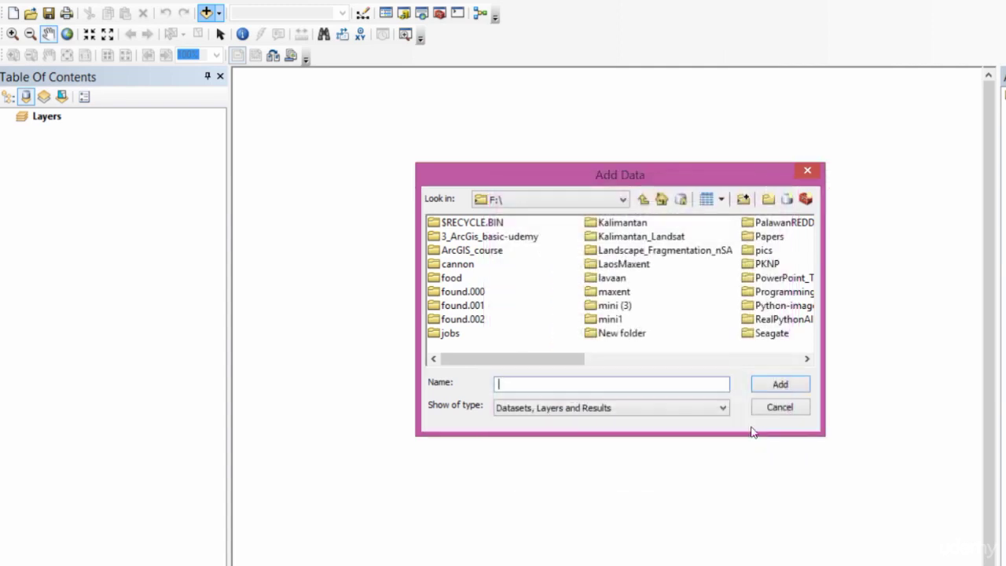
{"action": "left_click", "coordinate": [806, 361]}
{"action": "left_click", "coordinate": [806, 362]}
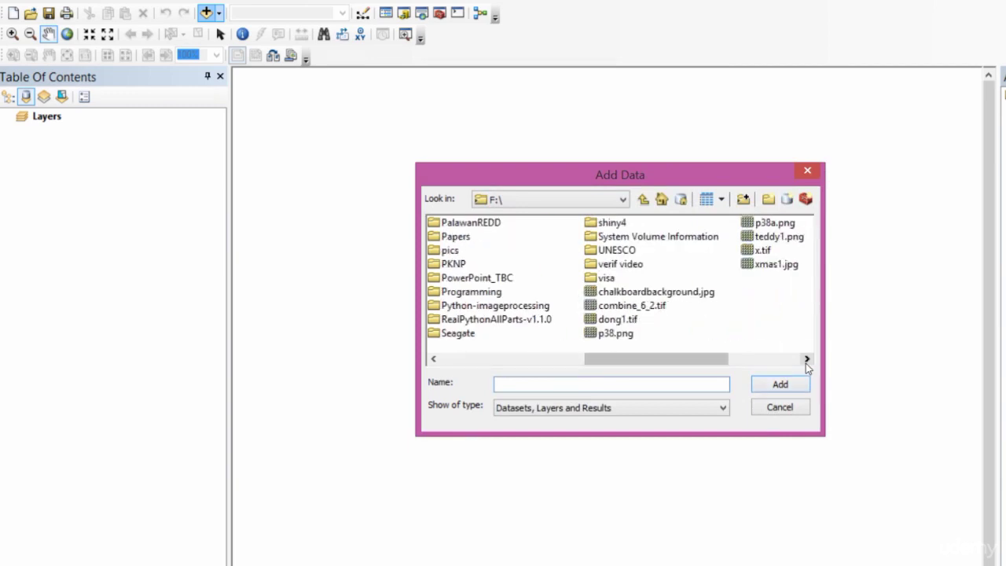
{"action": "left_click", "coordinate": [441, 360]}
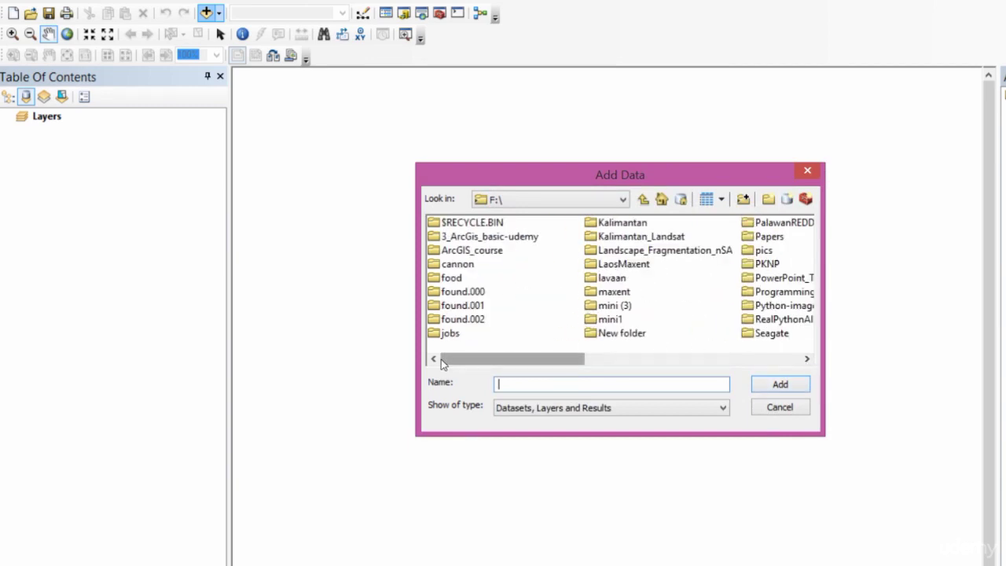
{"action": "left_click", "coordinate": [808, 359]}
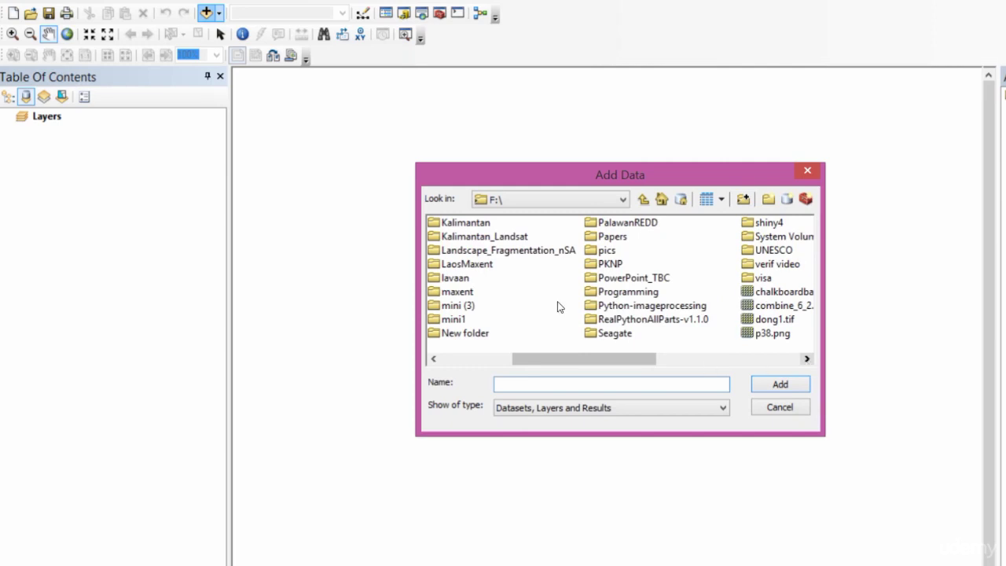
- Browse Kalimantan_Landsat > Orangutan_landsat > 2006 and add fracvr2006_map_forest_cover.tif to the map
{"action": "left_click", "coordinate": [501, 239]}
{"action": "double_click", "coordinate": [502, 239]}
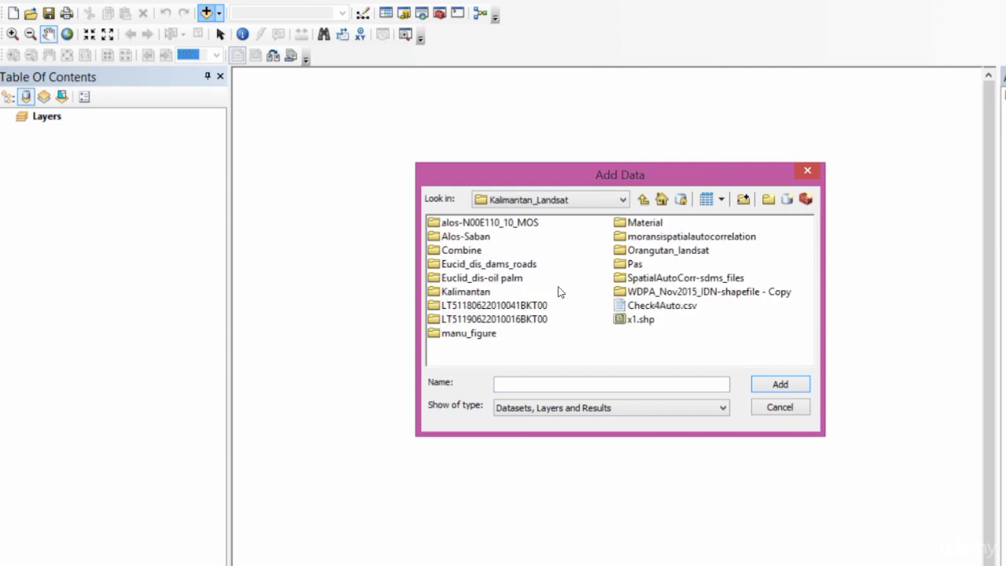
{"action": "double_click", "coordinate": [668, 250]}
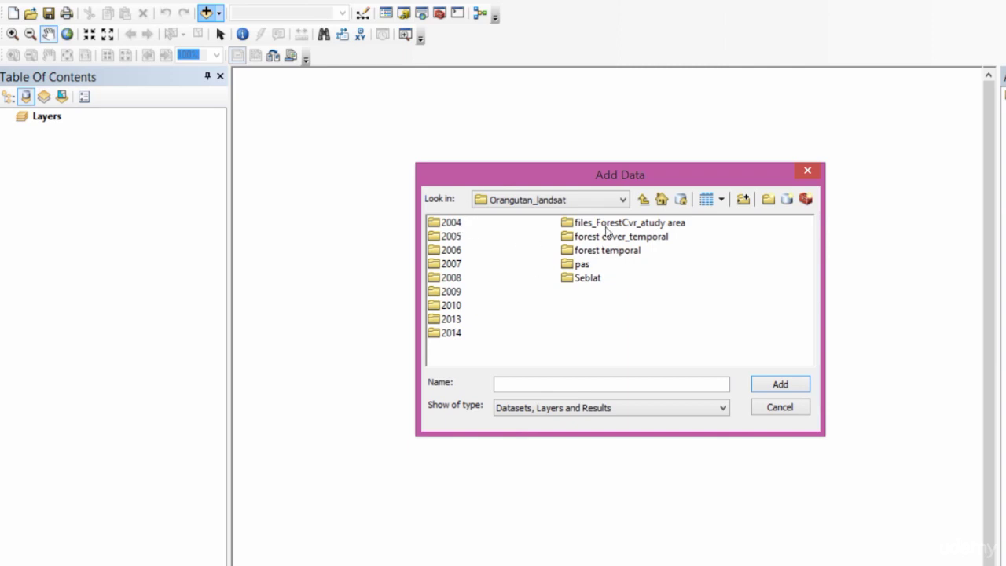
{"action": "double_click", "coordinate": [453, 250]}
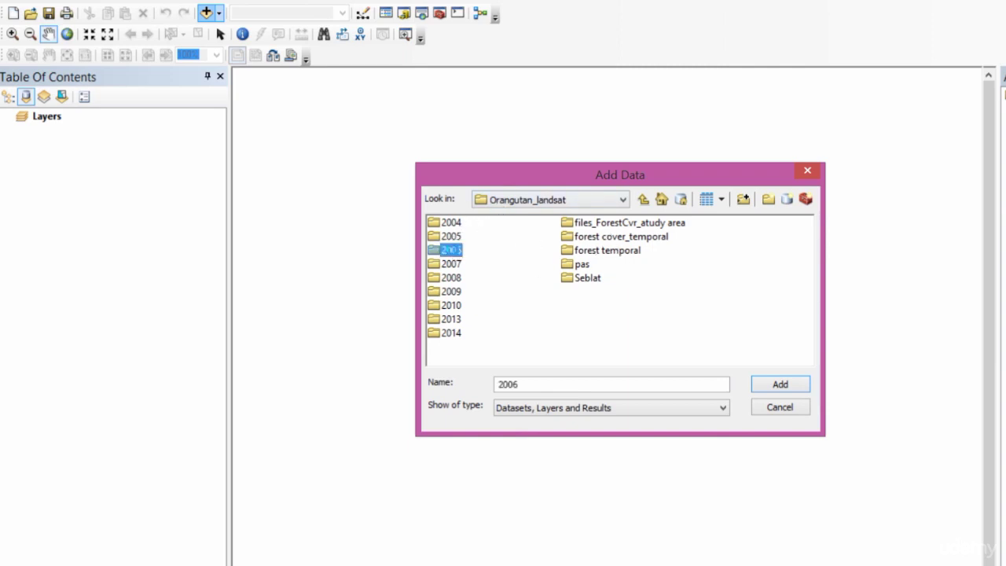
{"action": "left_click", "coordinate": [496, 238]}
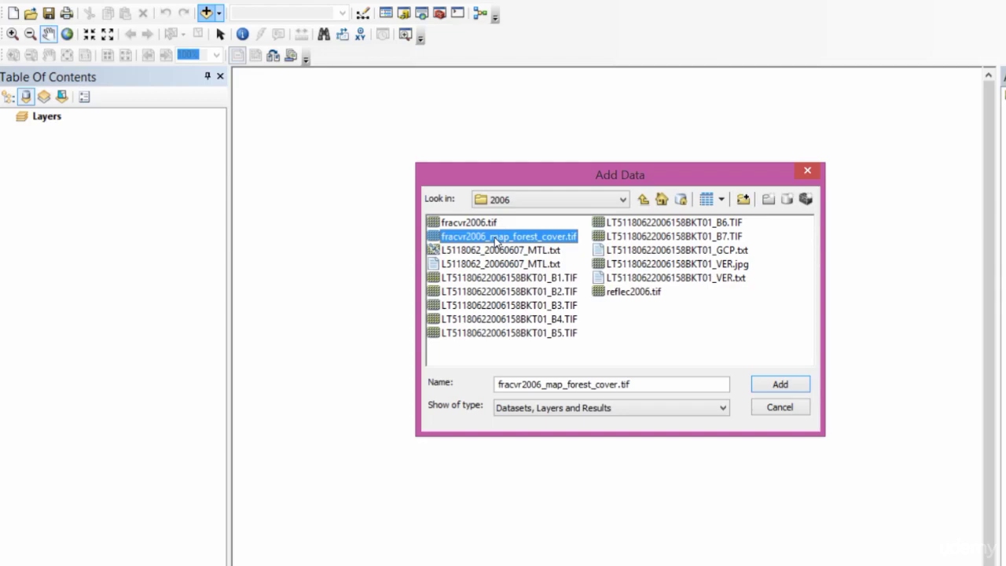
{"action": "double_click", "coordinate": [497, 239]}
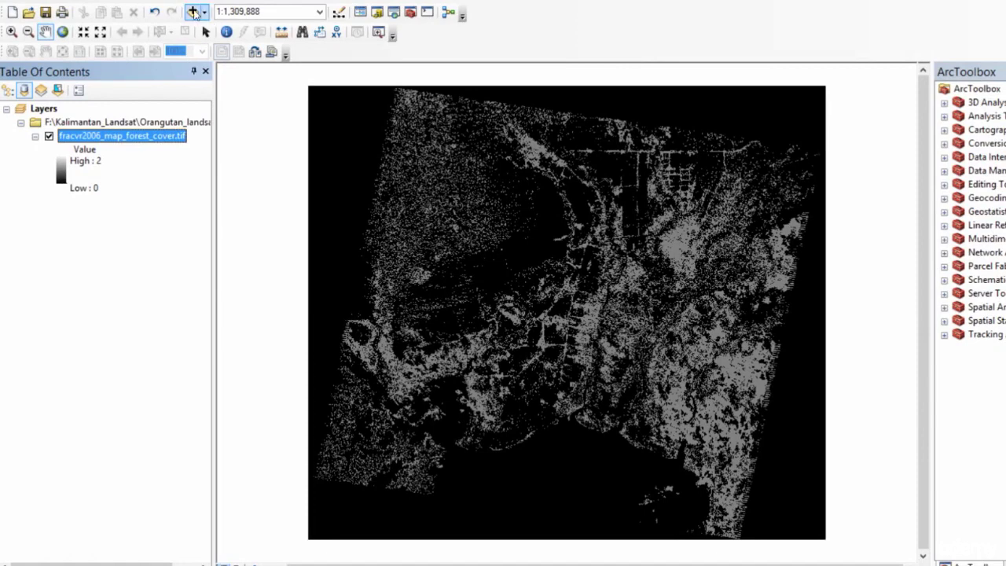
- Add the Sebangau WDPA park polygon over the raster and adjust the Table Of Contents width
{"action": "left_click", "coordinate": [194, 12]}
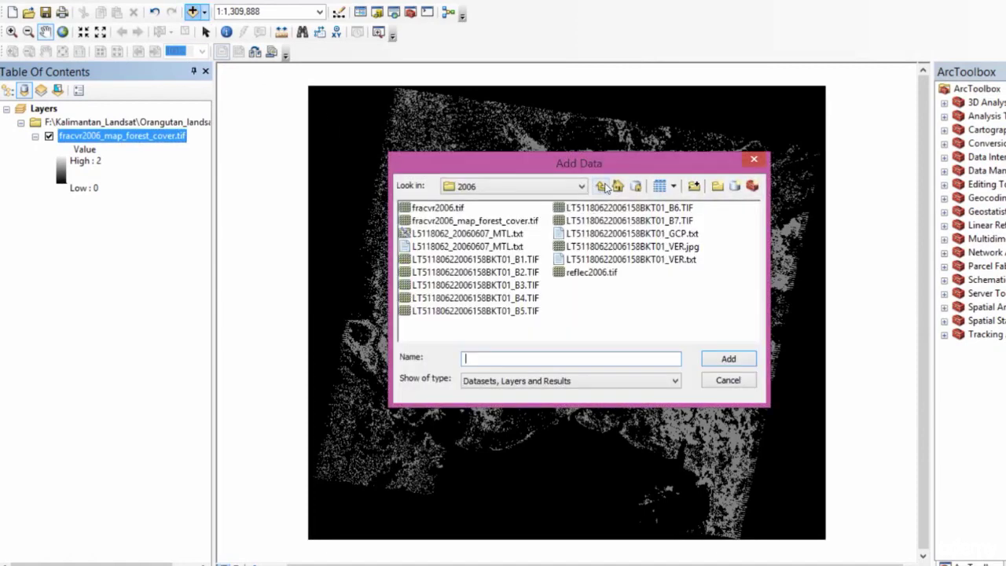
{"action": "left_click", "coordinate": [601, 187]}
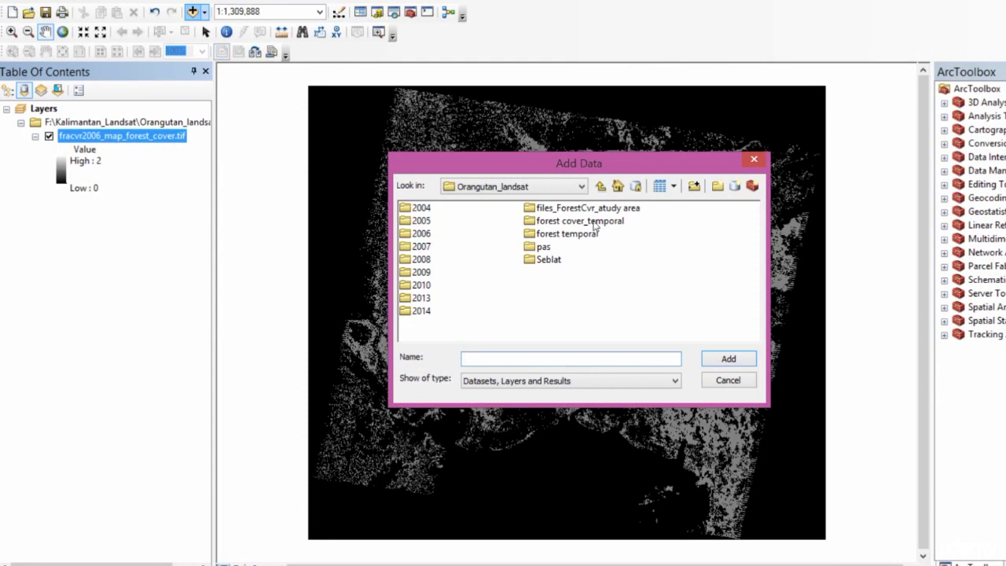
{"action": "double_click", "coordinate": [586, 209]}
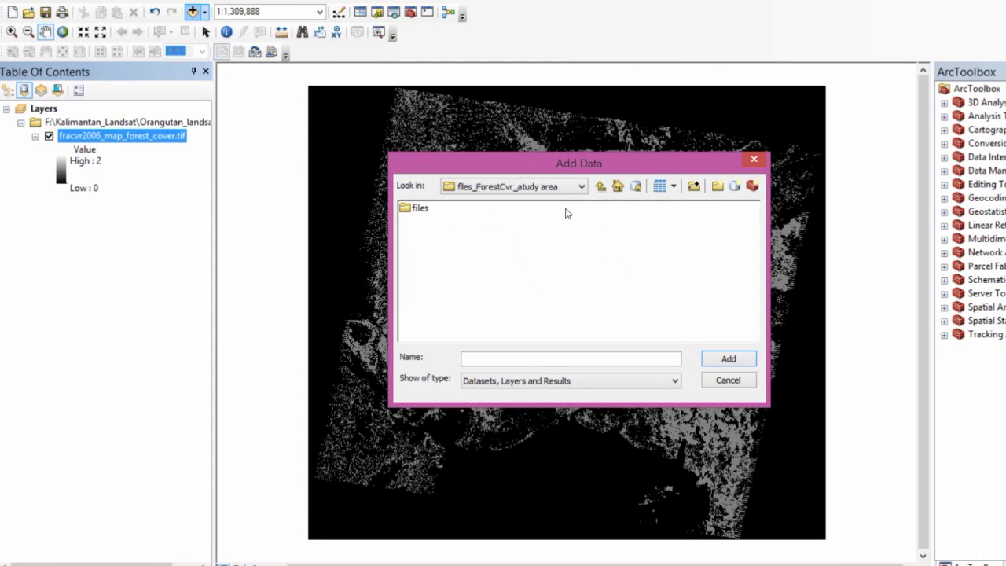
{"action": "left_click", "coordinate": [600, 187]}
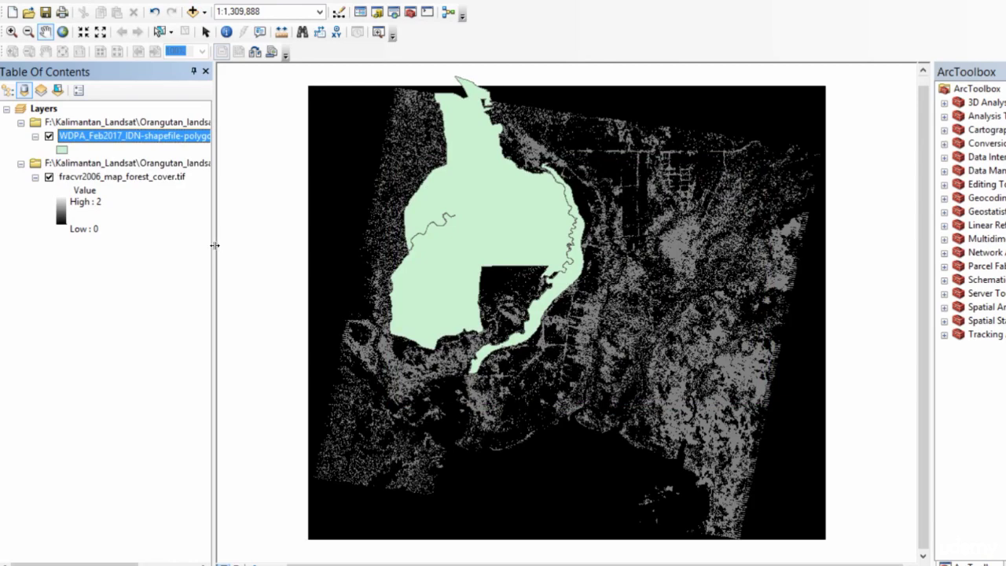
{"action": "left_click_drag", "start_coordinate": [214, 249], "coordinate": [306, 254]}
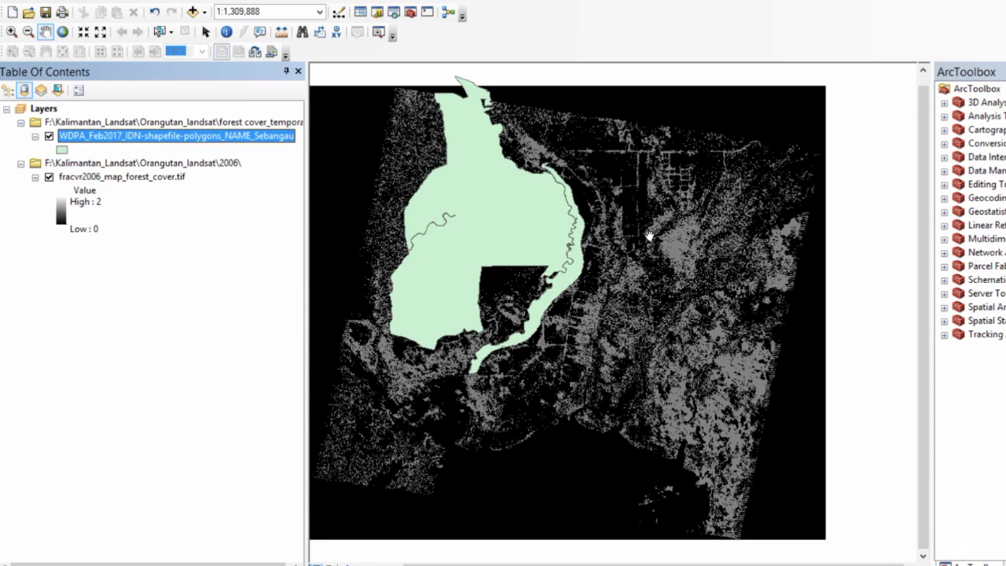
{"action": "left_click_drag", "start_coordinate": [268, 209], "coordinate": [250, 209]}
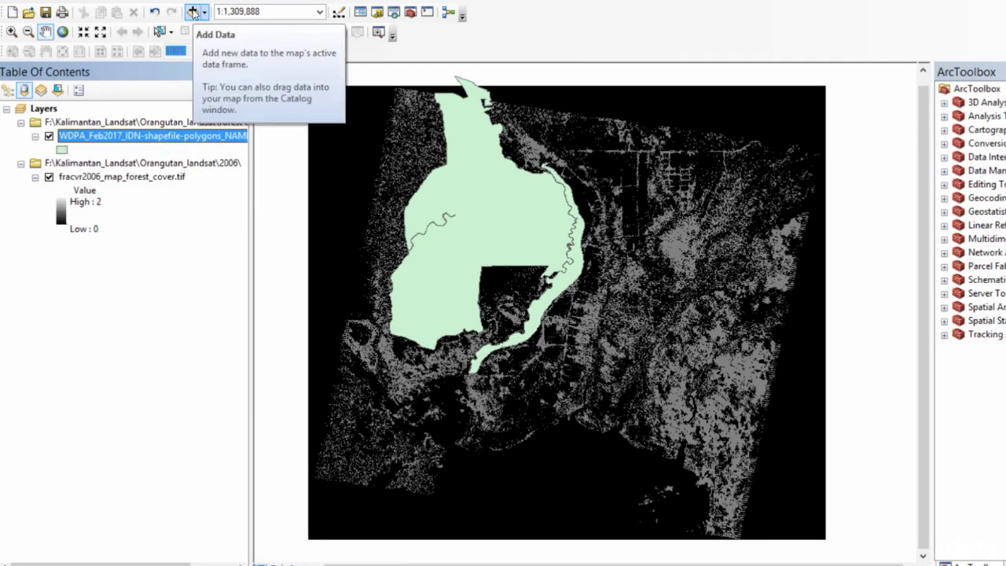
- Reopen Add Data, browse Connect To Folder to MISC_DOCUMENTS, then cancel without connecting
{"action": "left_click", "coordinate": [193, 12]}
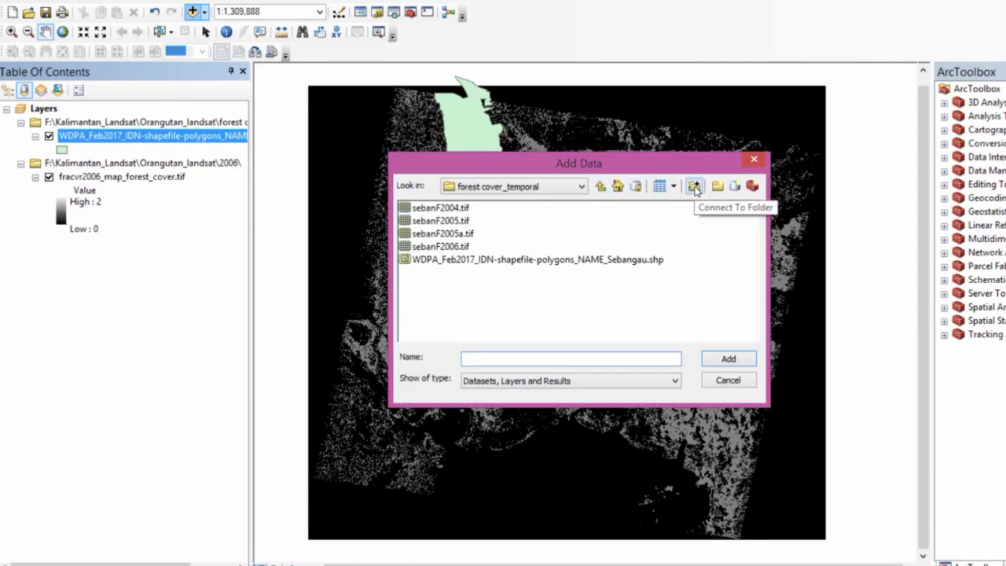
{"action": "left_click", "coordinate": [695, 189]}
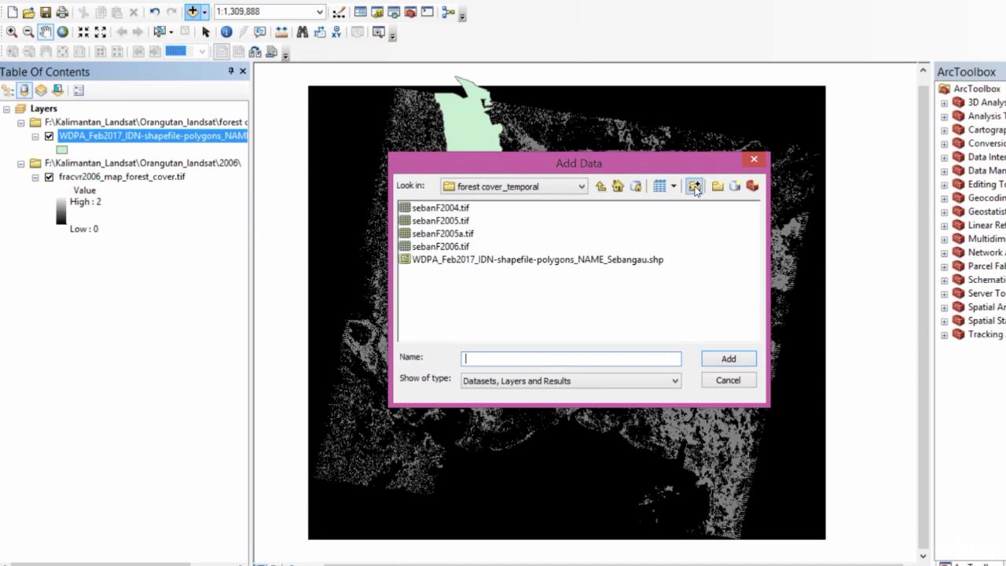
{"action": "scroll", "coordinate": [661, 346], "scroll_direction": "down", "scroll_amount": 5}
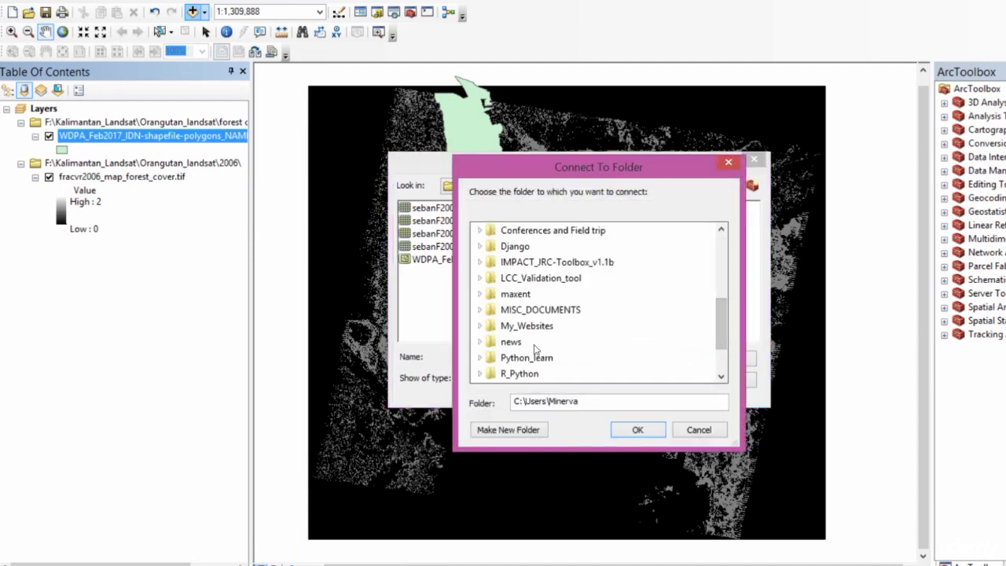
{"action": "left_click", "coordinate": [541, 310]}
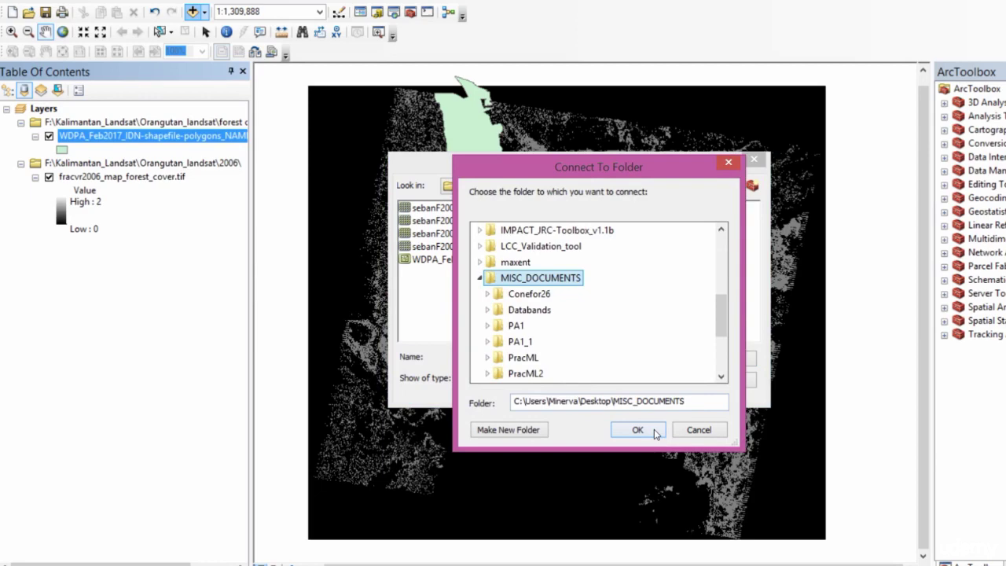
{"action": "left_click", "coordinate": [734, 162]}
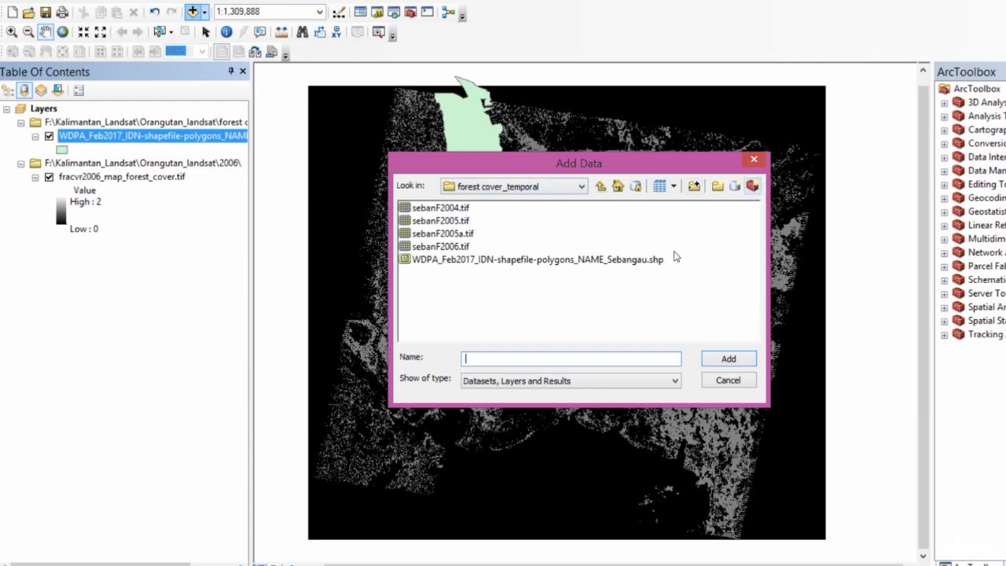
- Go up three folder levels in Add Data to the F:\ drive root
{"action": "left_click", "coordinate": [599, 189]}
{"action": "left_click", "coordinate": [599, 189]}
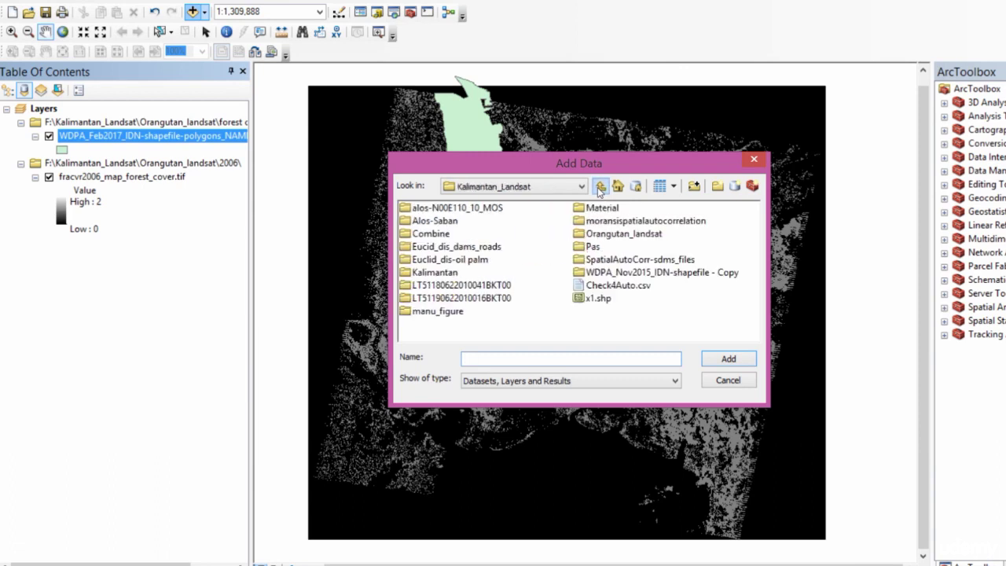
{"action": "left_click", "coordinate": [599, 189]}
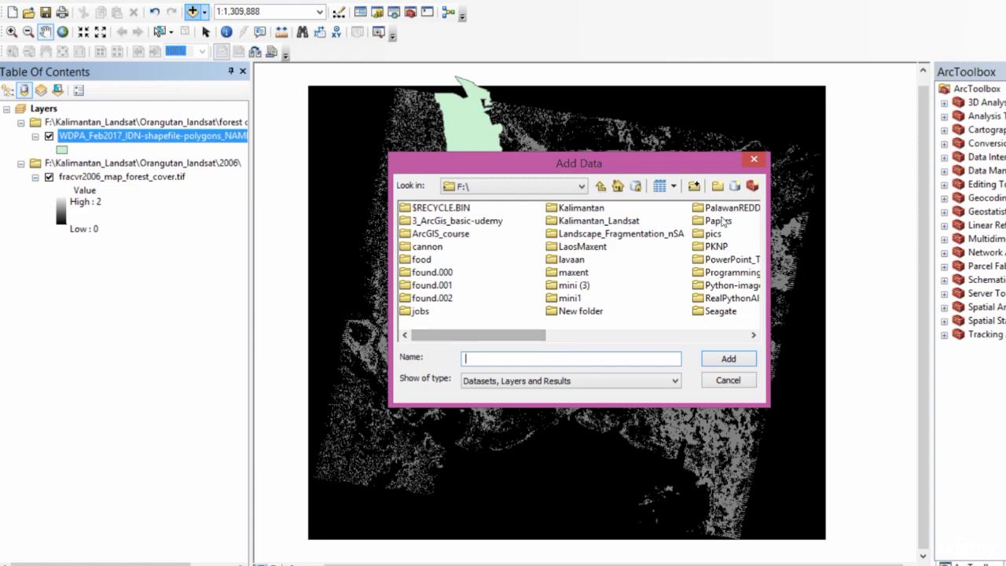
- Close Add Data and remove the WDPA Sebangau polygon and fracvr2006 raster layers
{"action": "left_click", "coordinate": [754, 163]}
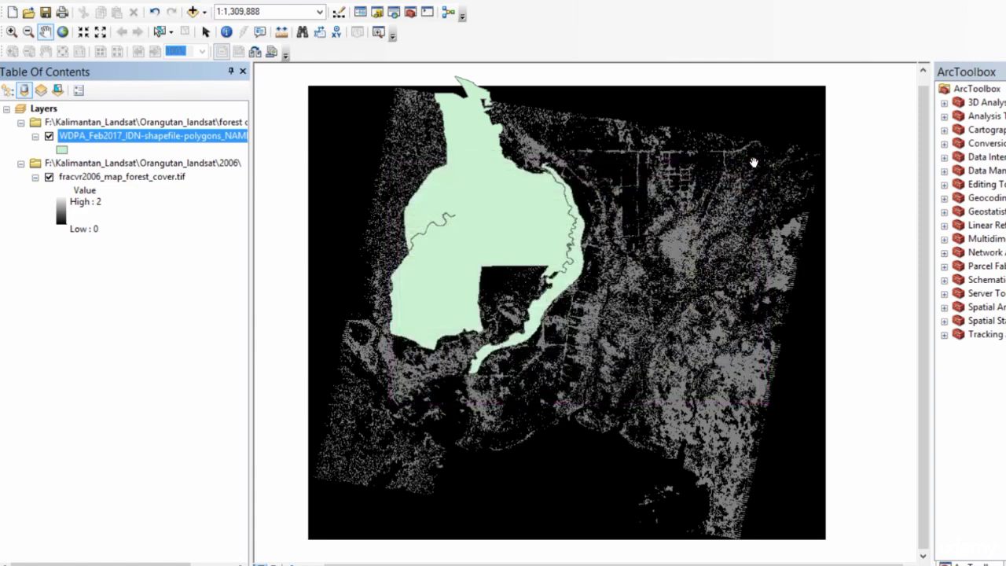
{"action": "right_click", "coordinate": [152, 139]}
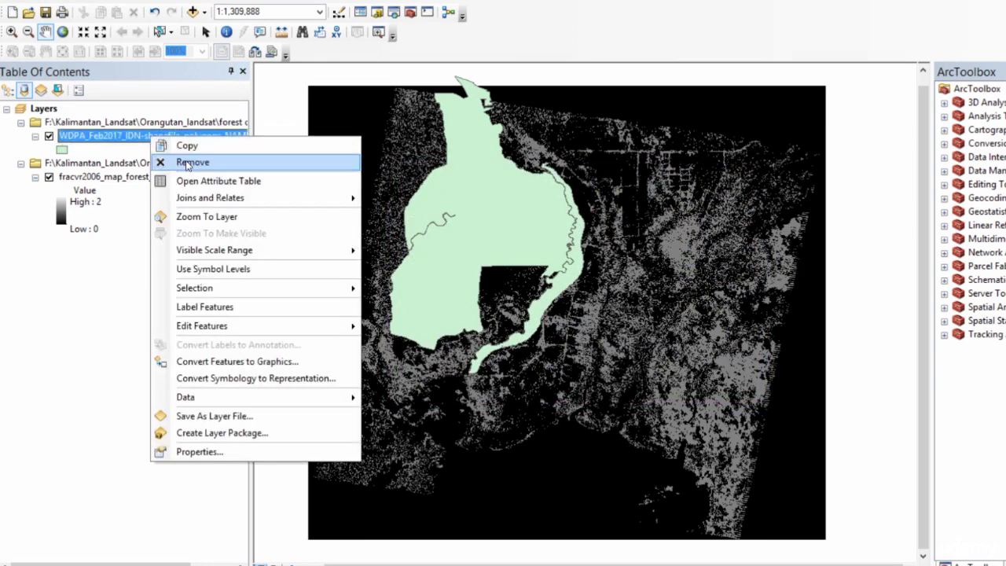
{"action": "left_click", "coordinate": [186, 163]}
{"action": "right_click", "coordinate": [157, 139]}
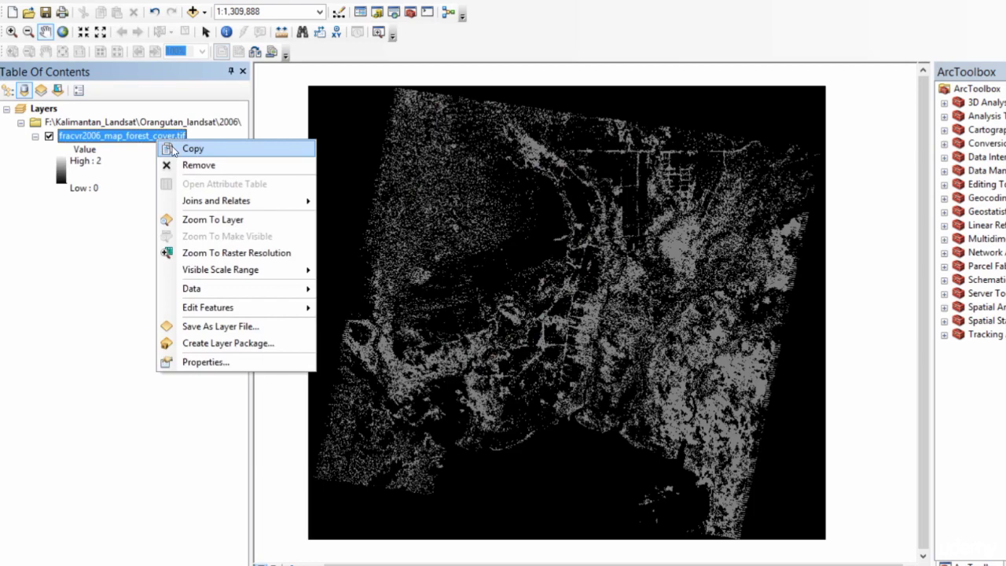
{"action": "left_click", "coordinate": [203, 166]}
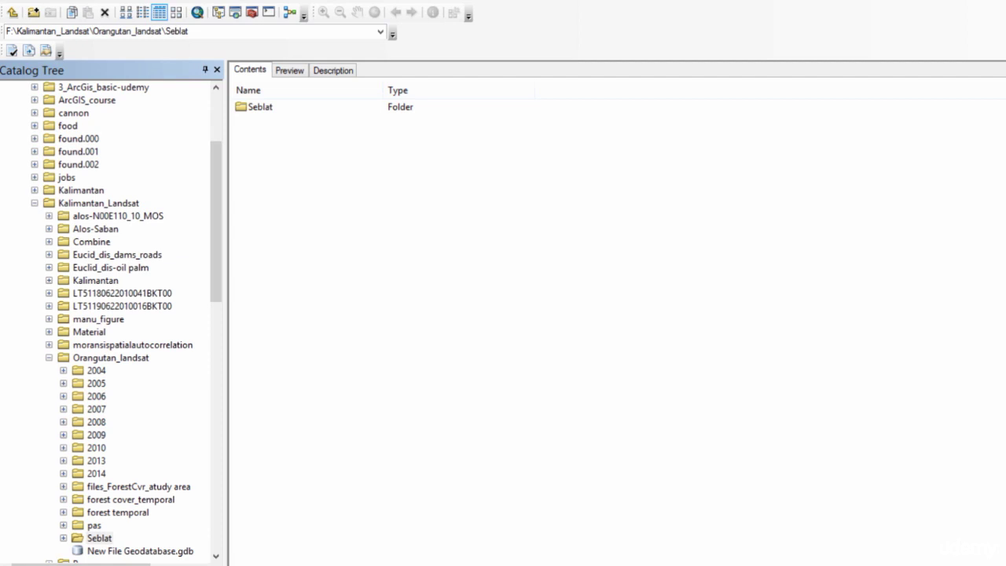
- Switch to ArcCatalog and scroll the Catalog Tree up to Folder Connections
{"action": "mouse_move", "coordinate": [590, 565]}
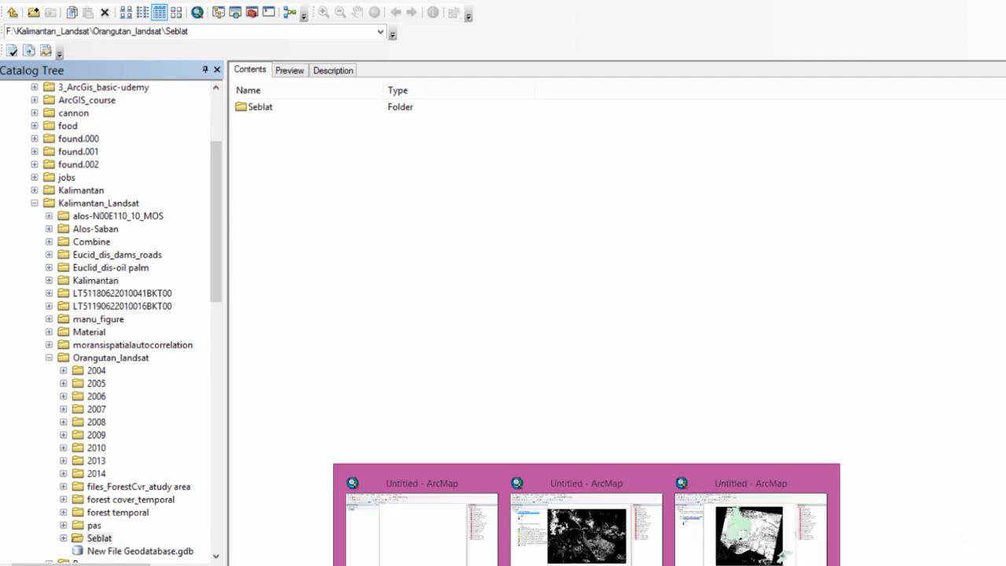
{"action": "left_click", "coordinate": [463, 563]}
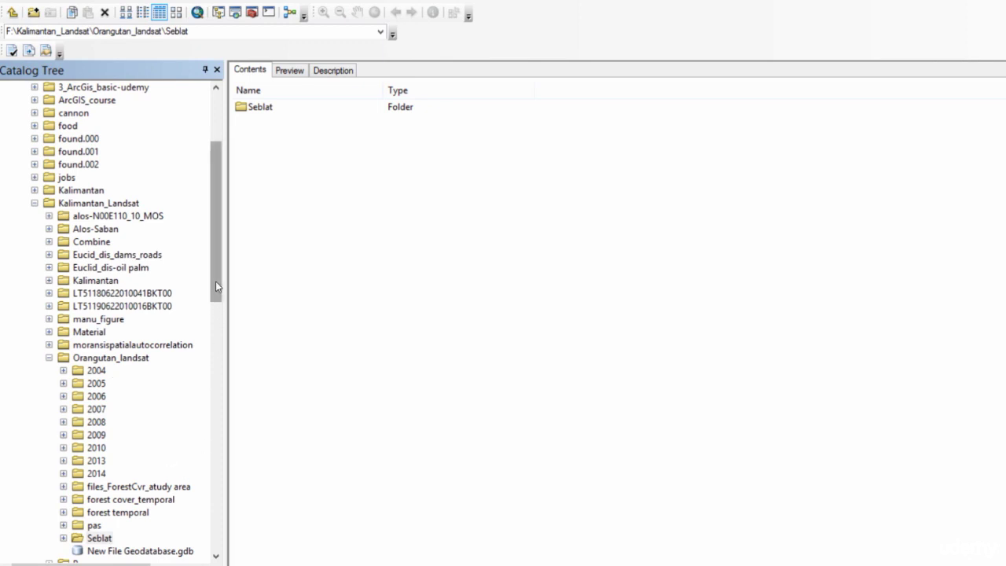
{"action": "left_click_drag", "start_coordinate": [216, 282], "coordinate": [223, 328]}
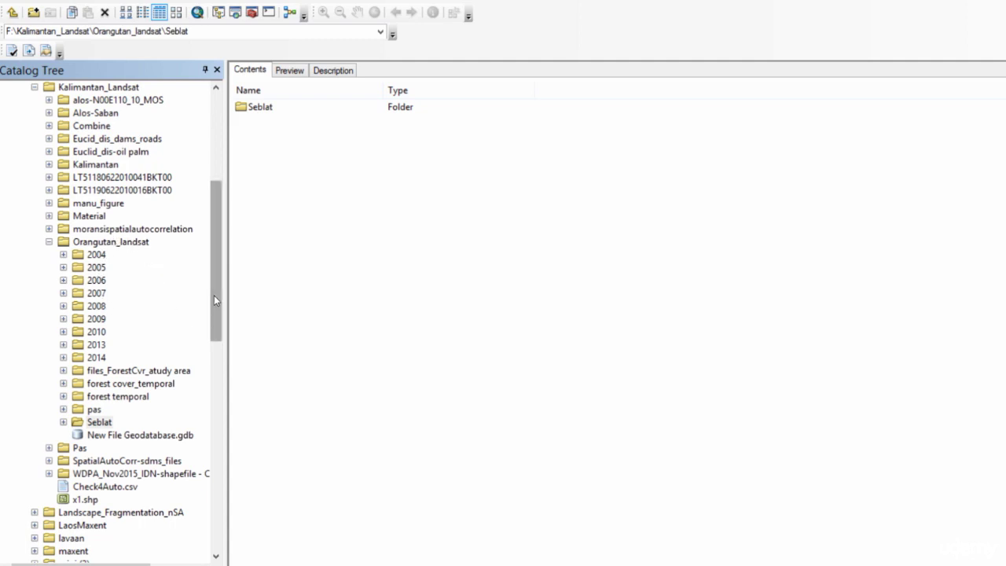
{"action": "left_click_drag", "start_coordinate": [214, 300], "coordinate": [213, 211]}
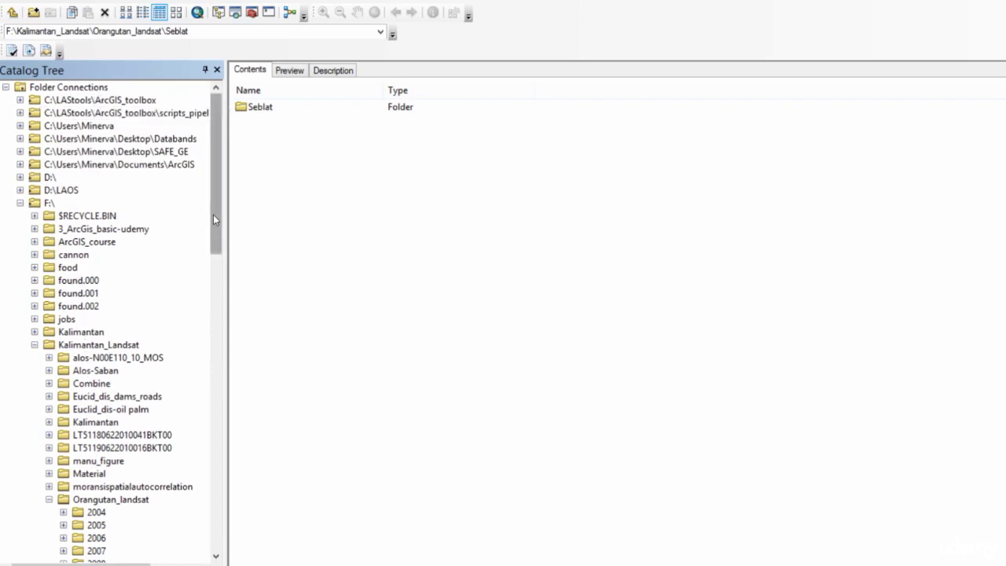
{"action": "left_click_drag", "start_coordinate": [213, 215], "coordinate": [217, 325]}
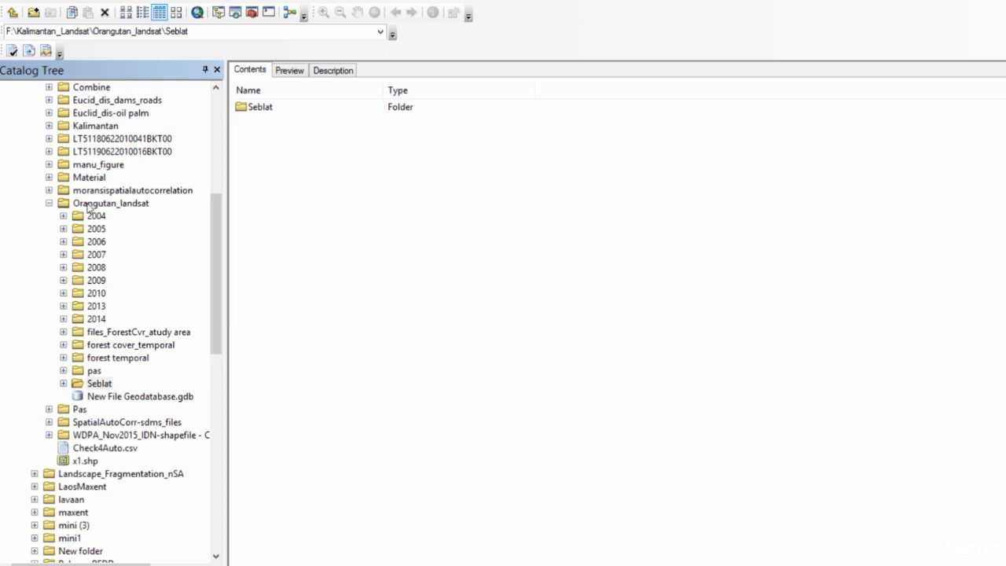
- Add a New File Geodatabase in the 2009 folder, rename it datastore.gdb, and return to ArcMap
{"action": "right_click", "coordinate": [168, 285]}
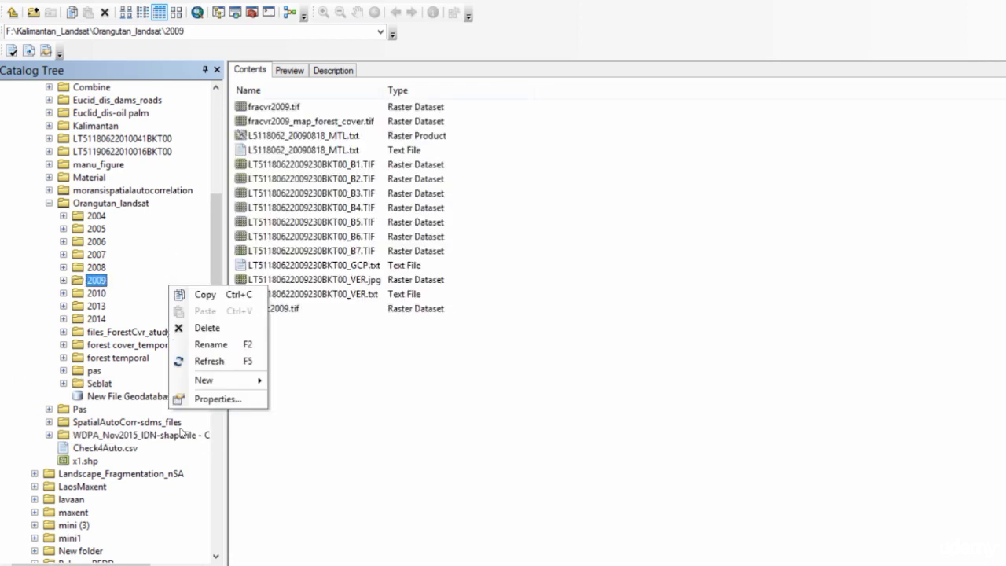
{"action": "mouse_move", "coordinate": [217, 383]}
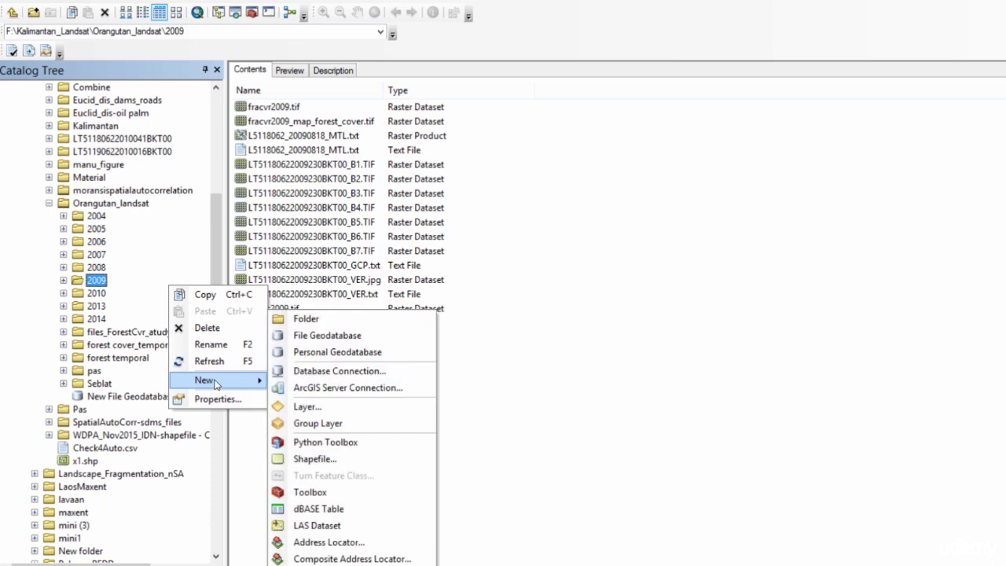
{"action": "left_click", "coordinate": [336, 336]}
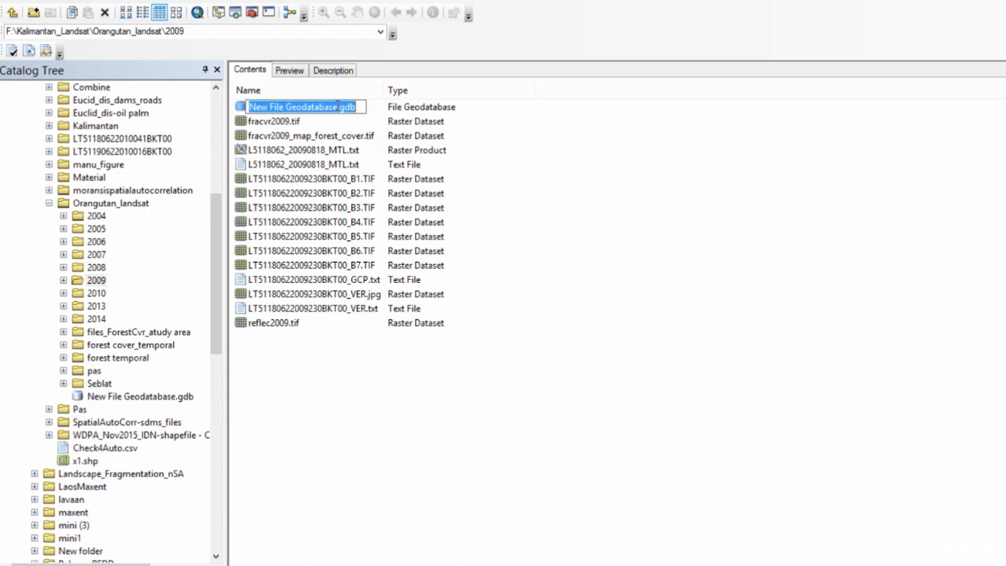
{"action": "right_click", "coordinate": [322, 109]}
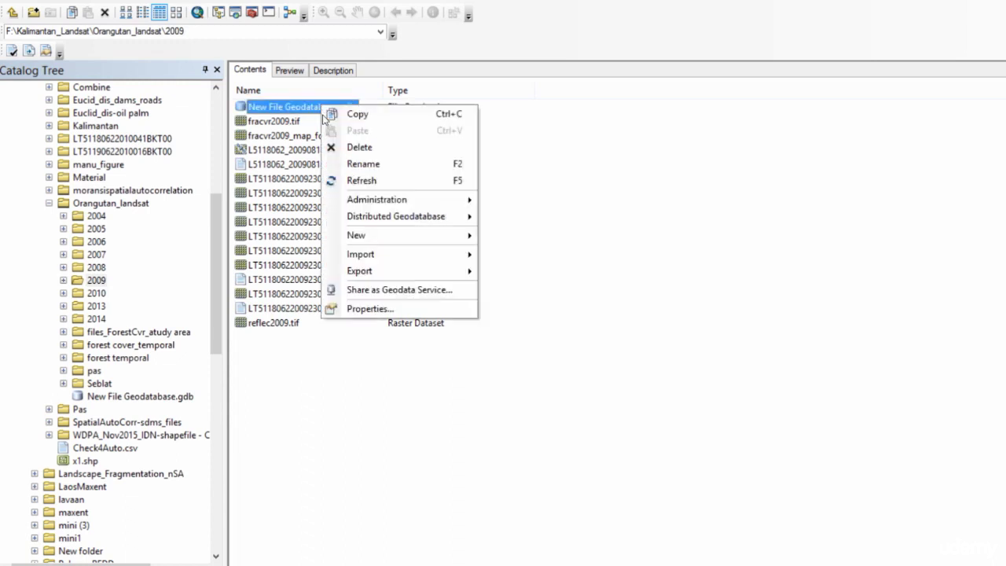
{"action": "left_click", "coordinate": [364, 163]}
{"action": "type", "text": "data"}
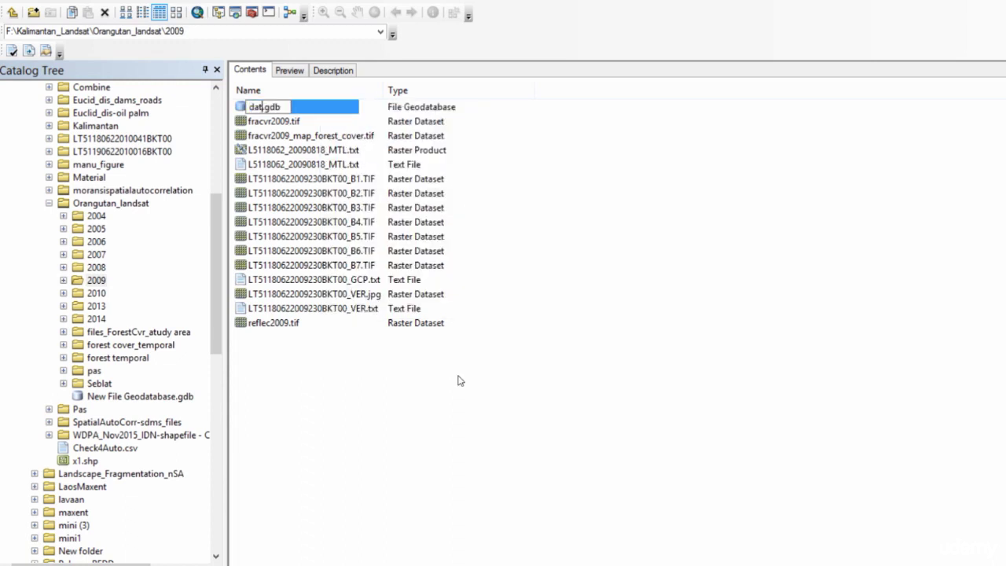
{"action": "type", "text": "sto"}
{"action": "type", "text": "re"}
{"action": "key", "text": "Return"}
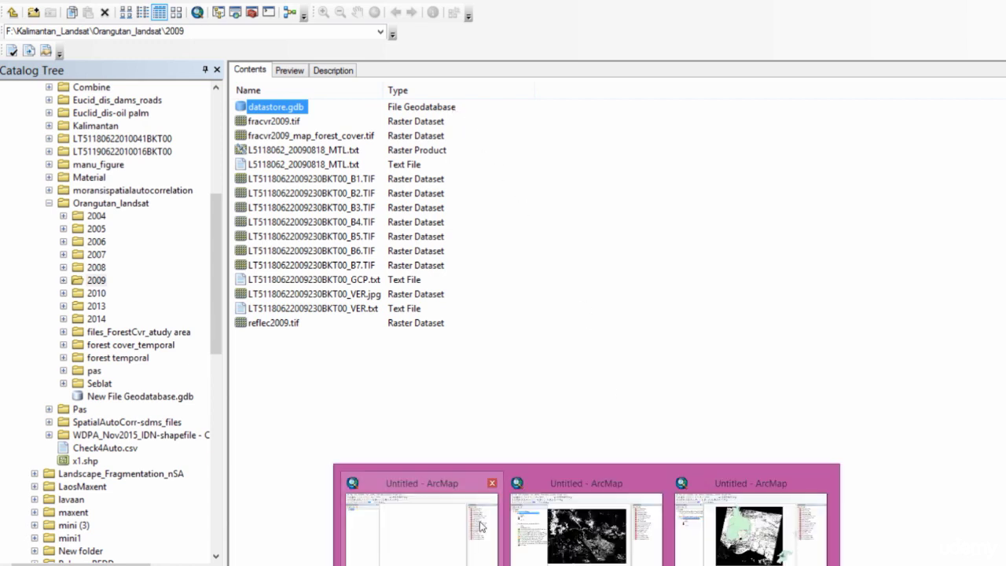
{"action": "left_click", "coordinate": [428, 523]}
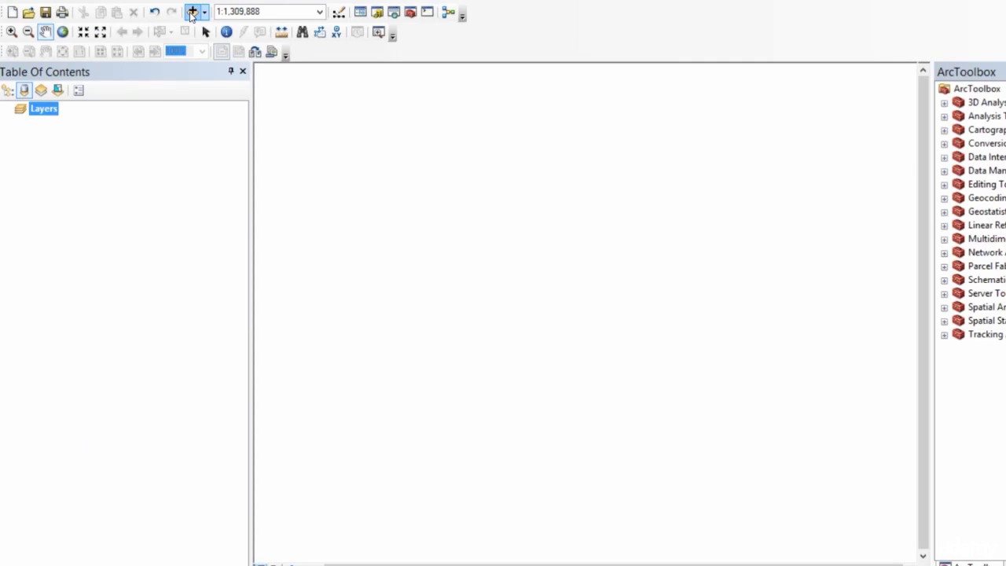
- Open Add Data and browse into Kalimantan_Landsat > Orangutan_landsat, cancelling Connect To Folder
{"action": "left_click", "coordinate": [193, 12]}
{"action": "left_click", "coordinate": [653, 226]}
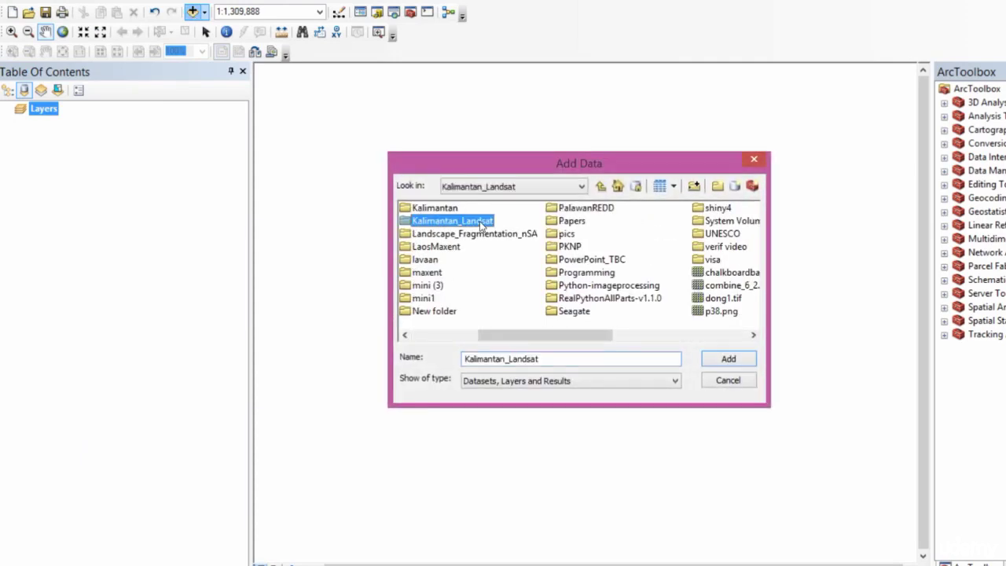
{"action": "double_click", "coordinate": [481, 222]}
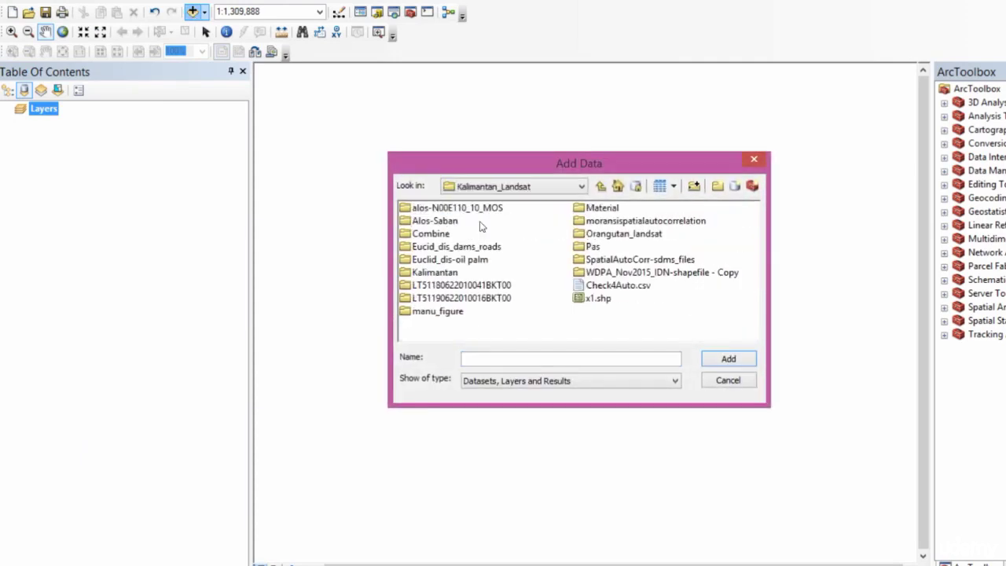
{"action": "left_click", "coordinate": [619, 236]}
{"action": "double_click", "coordinate": [619, 235]}
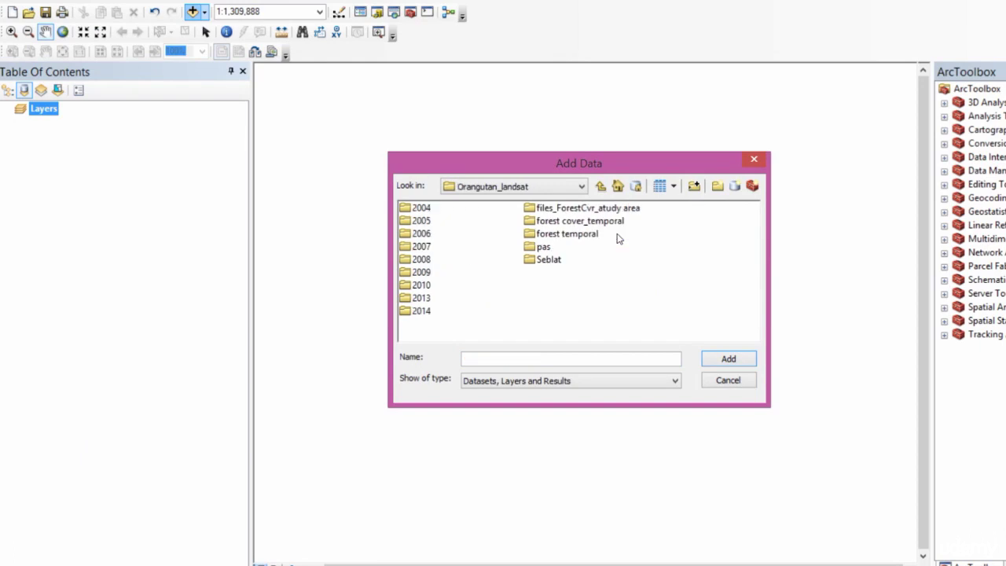
{"action": "left_click", "coordinate": [695, 186]}
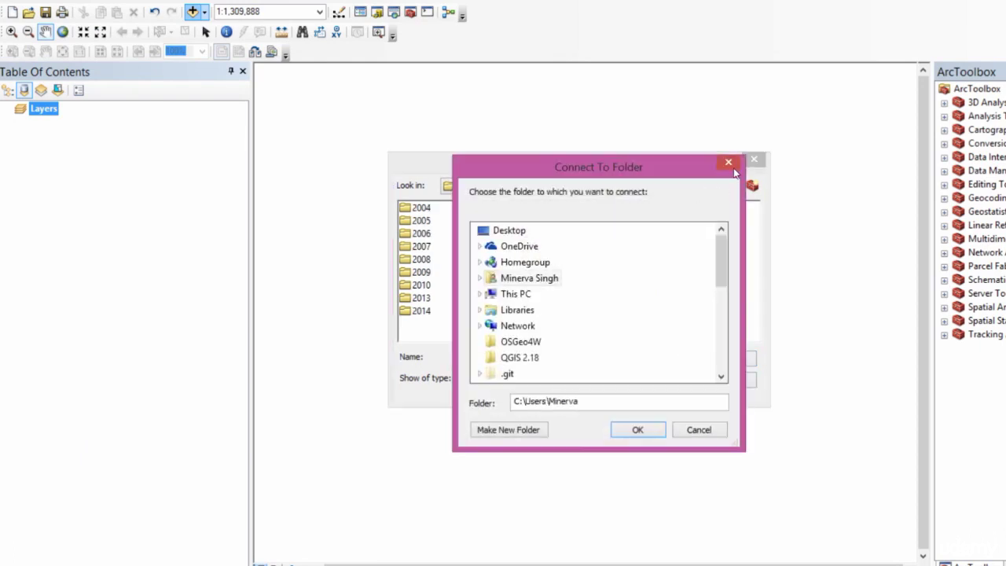
{"action": "left_click", "coordinate": [731, 165]}
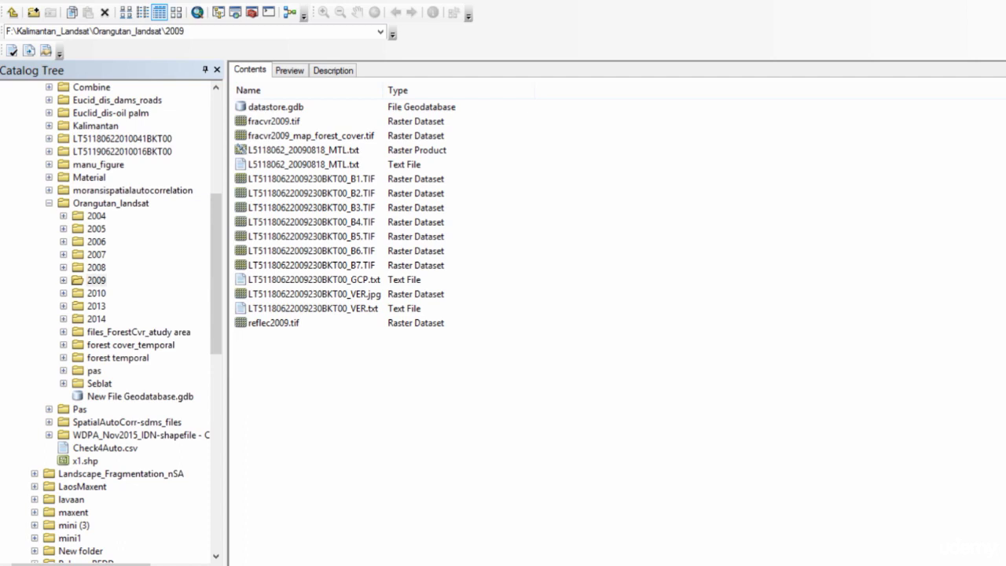
{"action": "left_click", "coordinate": [461, 546]}
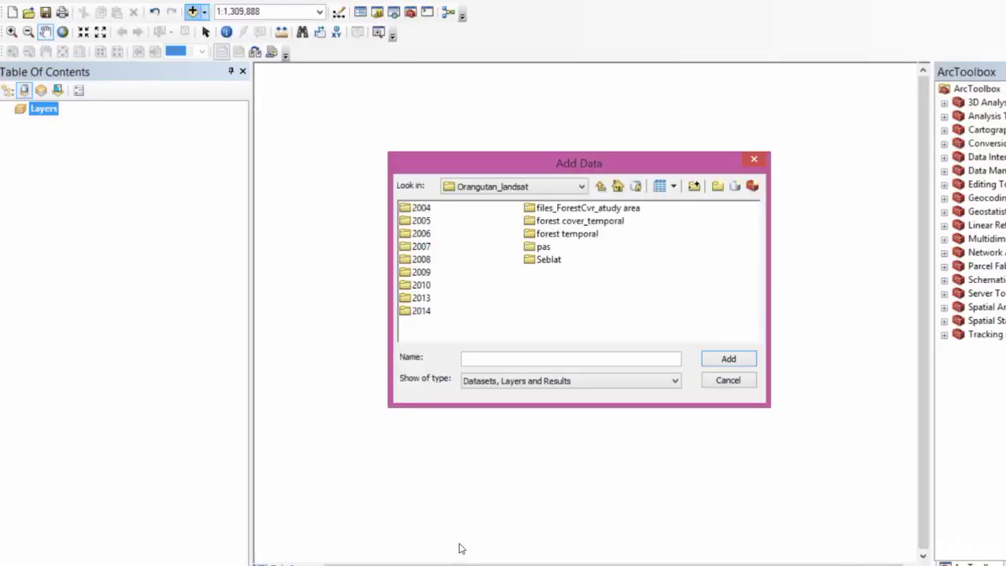
- Create a new file geodatabase in Orangutan_landsat, rename it datas2.gdb, and open it
{"action": "left_click", "coordinate": [735, 185]}
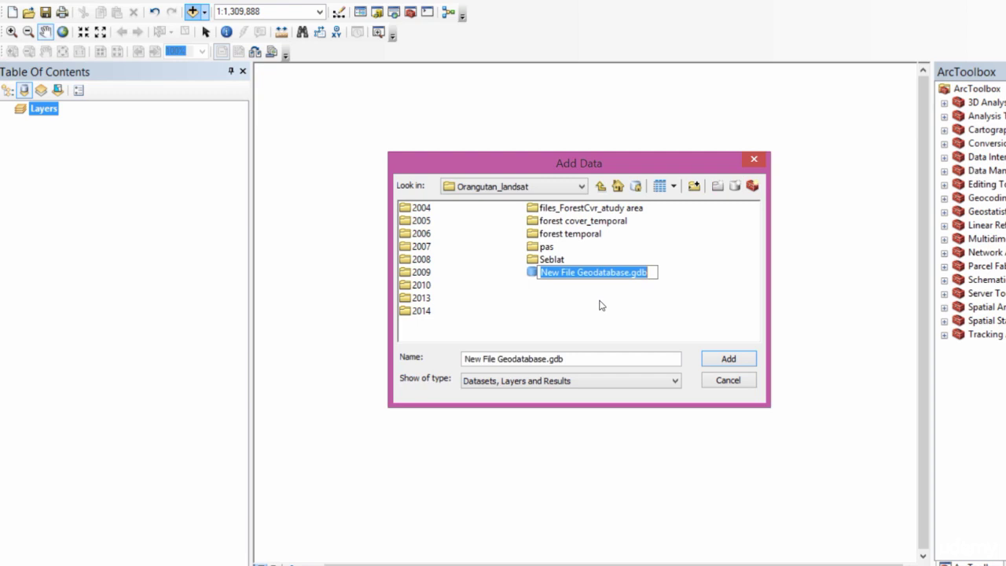
{"action": "left_click", "coordinate": [631, 272]}
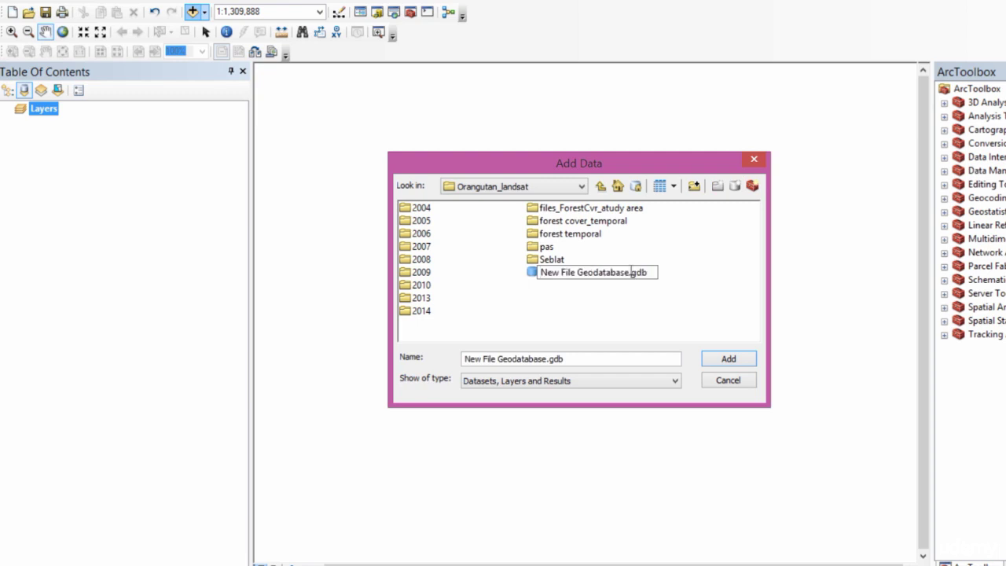
{"action": "left_click_drag", "start_coordinate": [630, 272], "coordinate": [539, 273]}
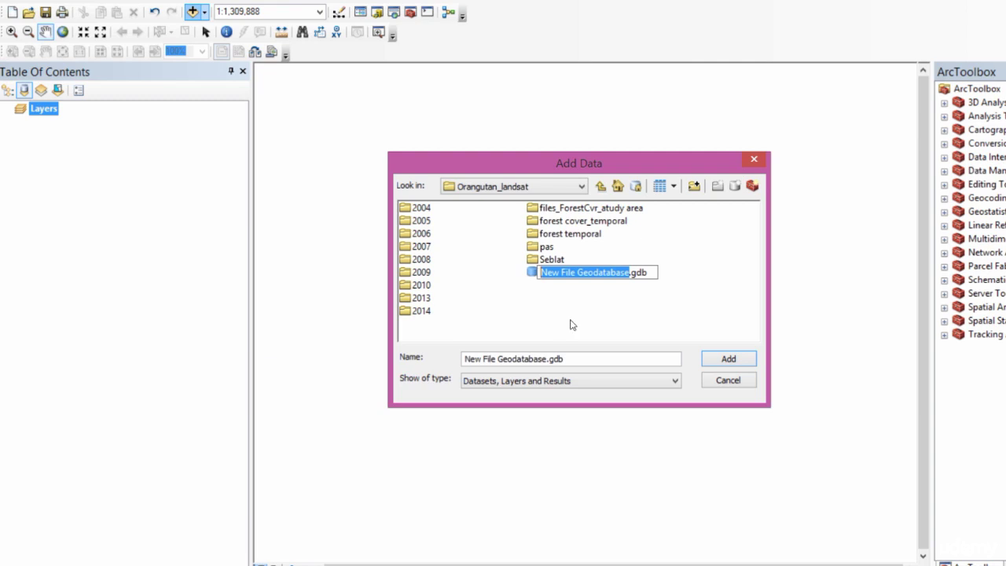
{"action": "type", "text": "datas"}
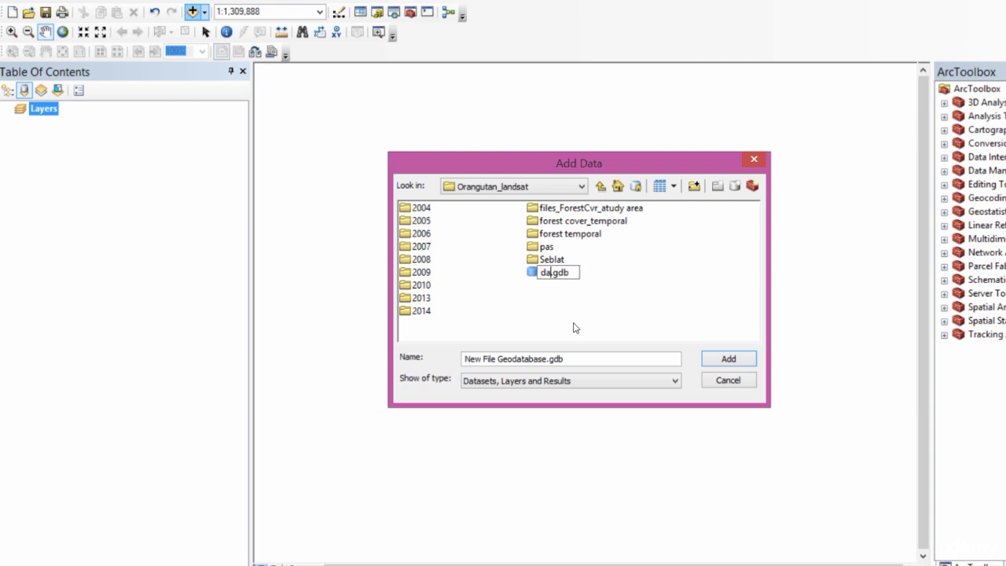
{"action": "type", "text": "2"}
{"action": "key", "text": "Return"}
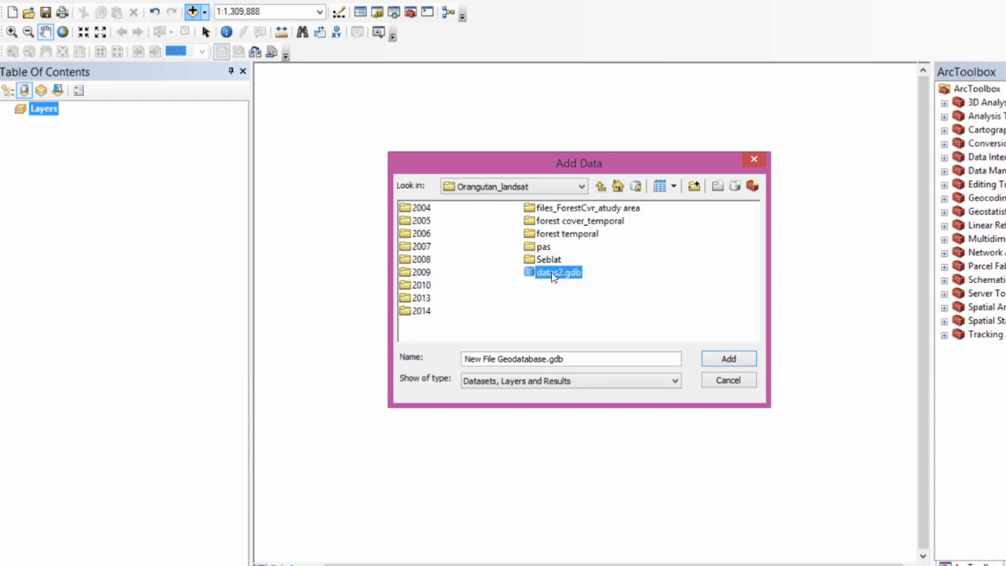
{"action": "double_click", "coordinate": [553, 272]}
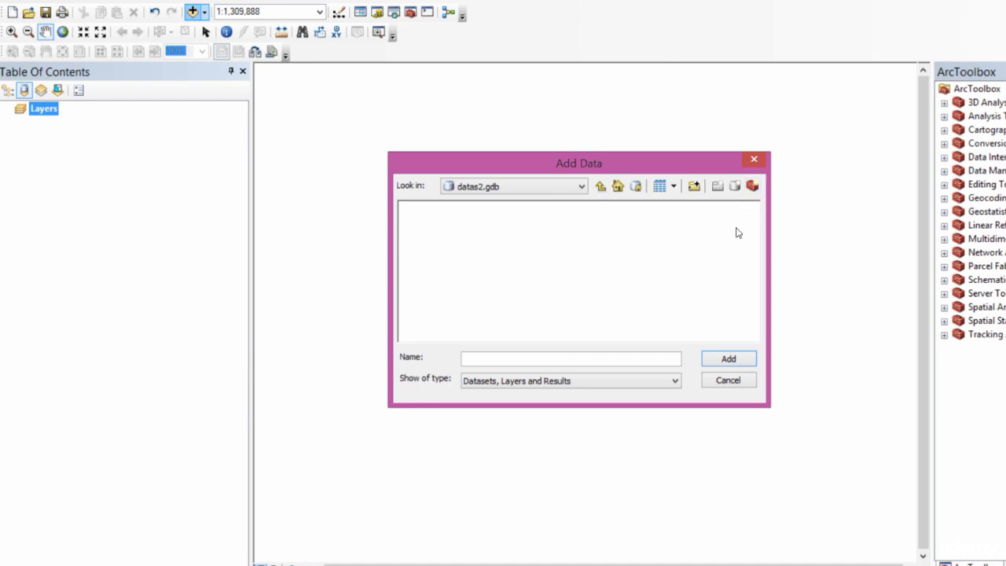
- Close Add Data, show Orangutan_landsat in ArcCatalog, and dismiss a Windows search for 'arc'
{"action": "left_click", "coordinate": [755, 162]}
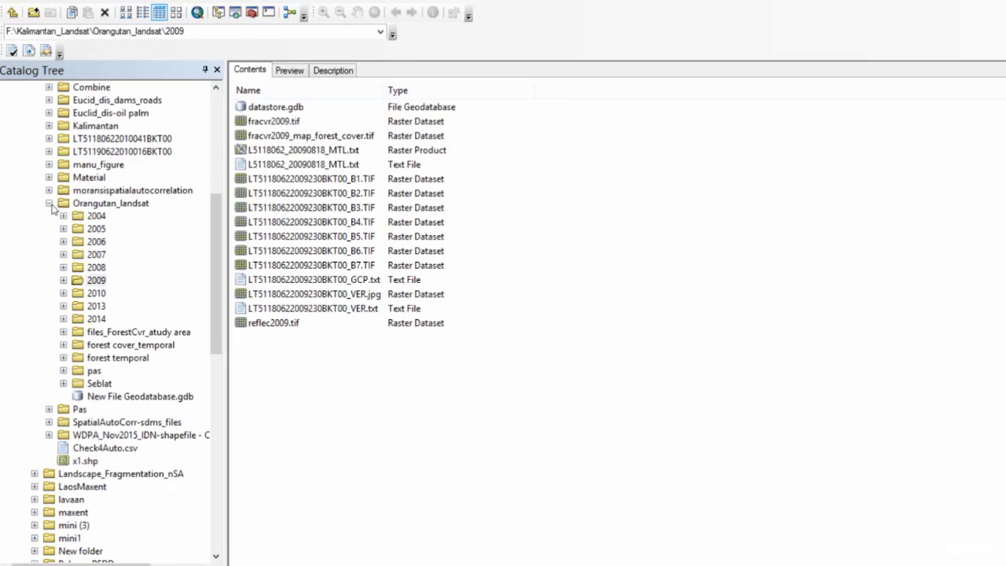
{"action": "left_click", "coordinate": [49, 204]}
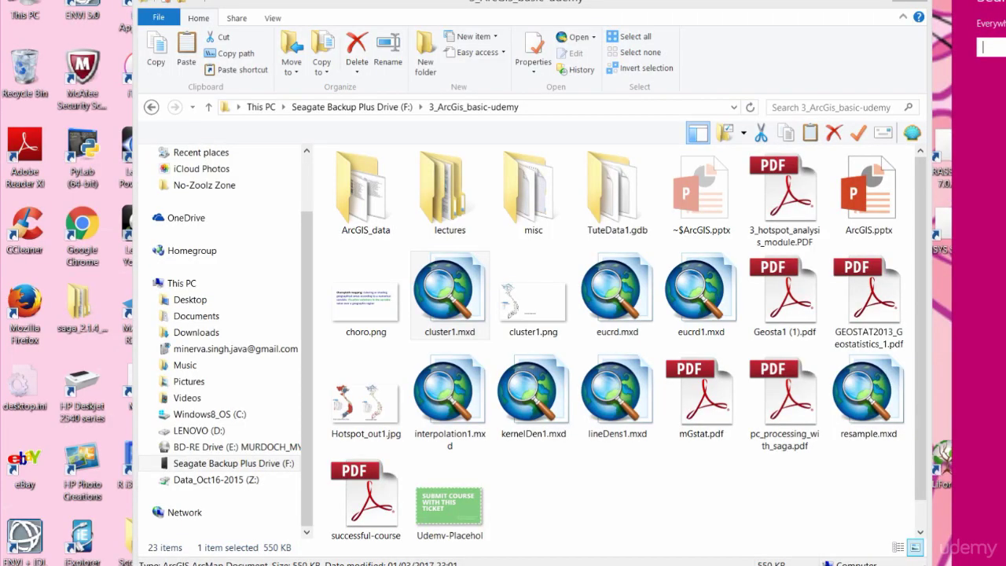
{"action": "type", "text": "arcMa"}
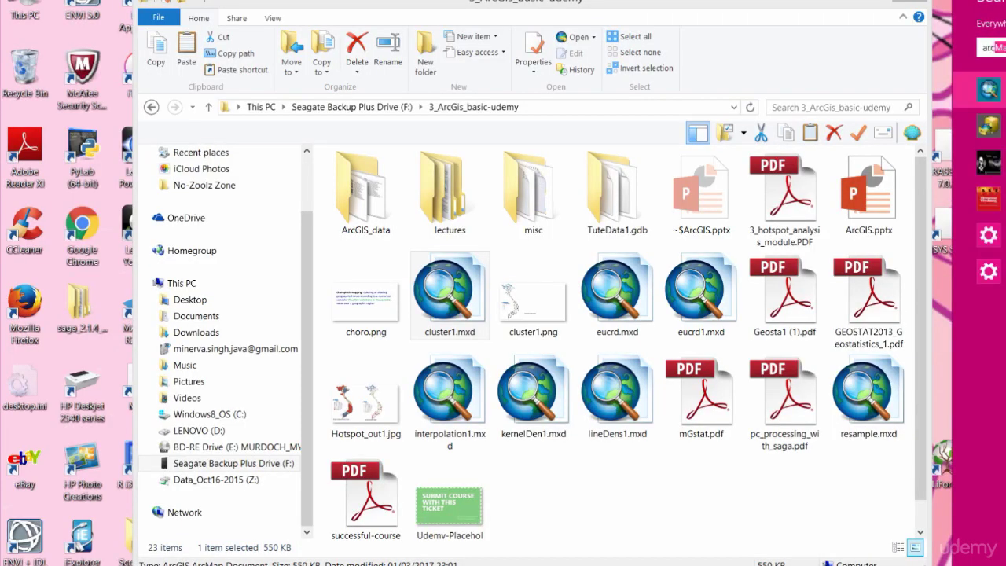
{"action": "key", "text": "Return"}
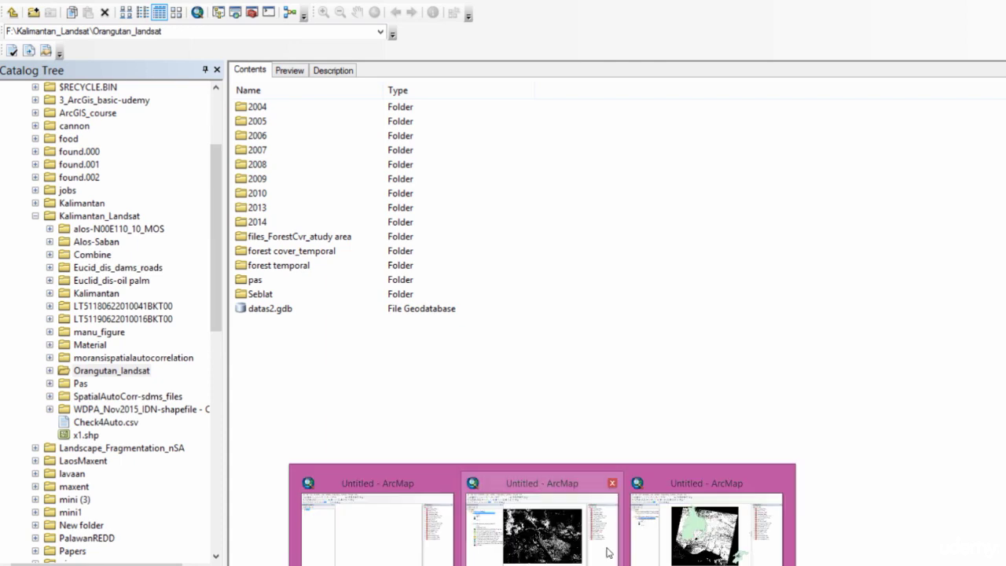
- Return to ArcCatalog and open Raster To Geodatabase (multiple) from datas2.gdb's Import menu
{"action": "left_click", "coordinate": [404, 521]}
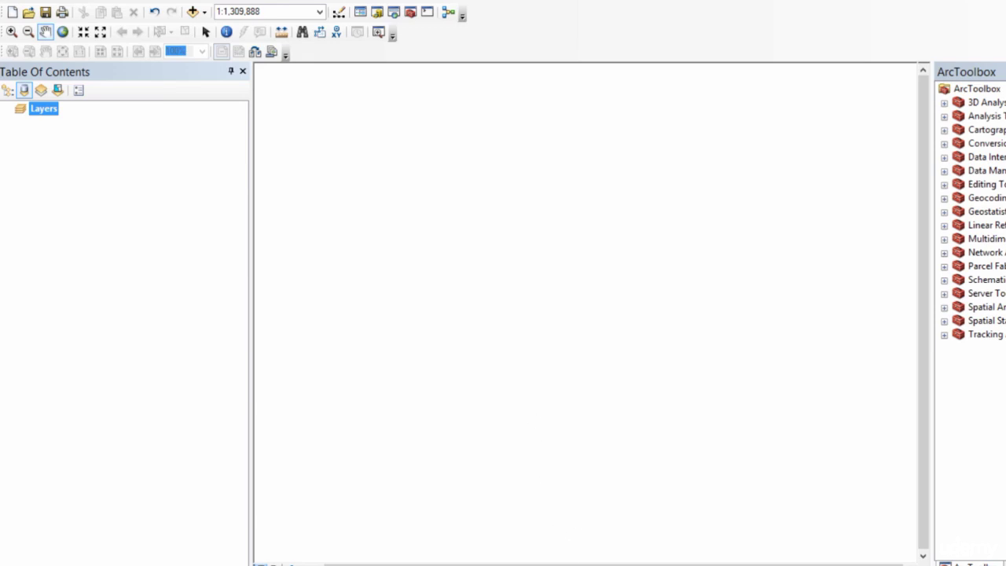
{"action": "mouse_move", "coordinate": [543, 565]}
{"action": "left_click", "coordinate": [676, 527]}
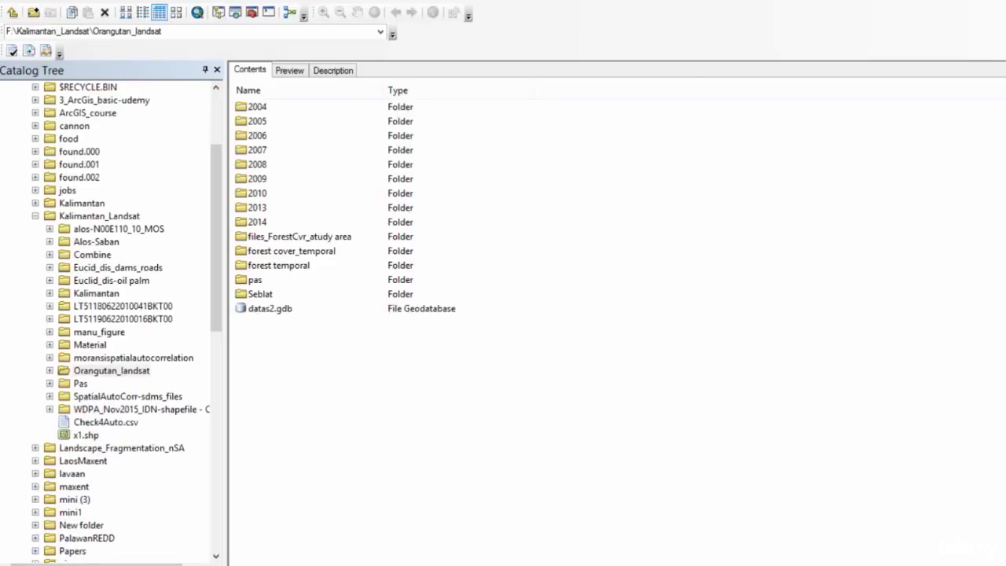
{"action": "right_click", "coordinate": [273, 310]}
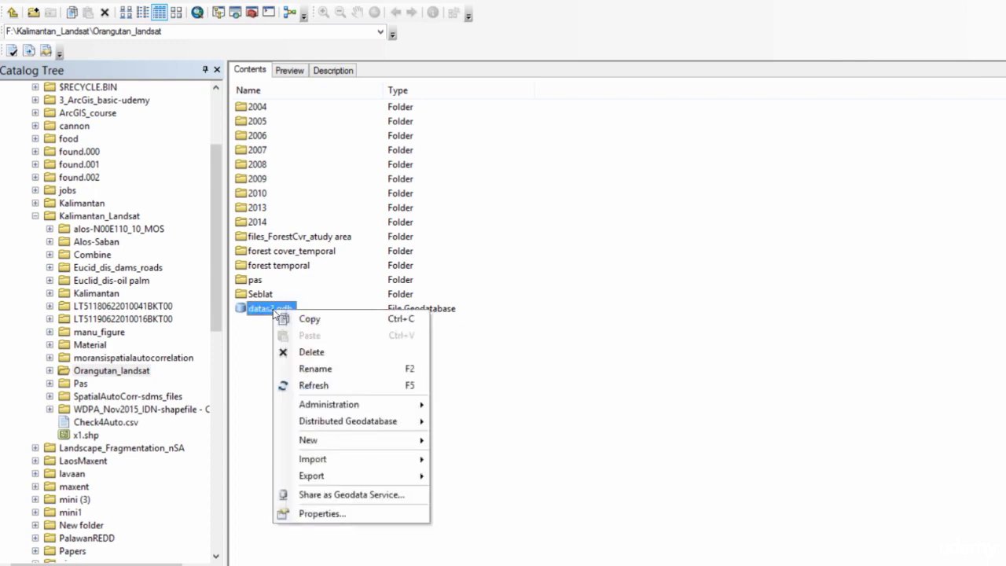
{"action": "mouse_move", "coordinate": [372, 459]}
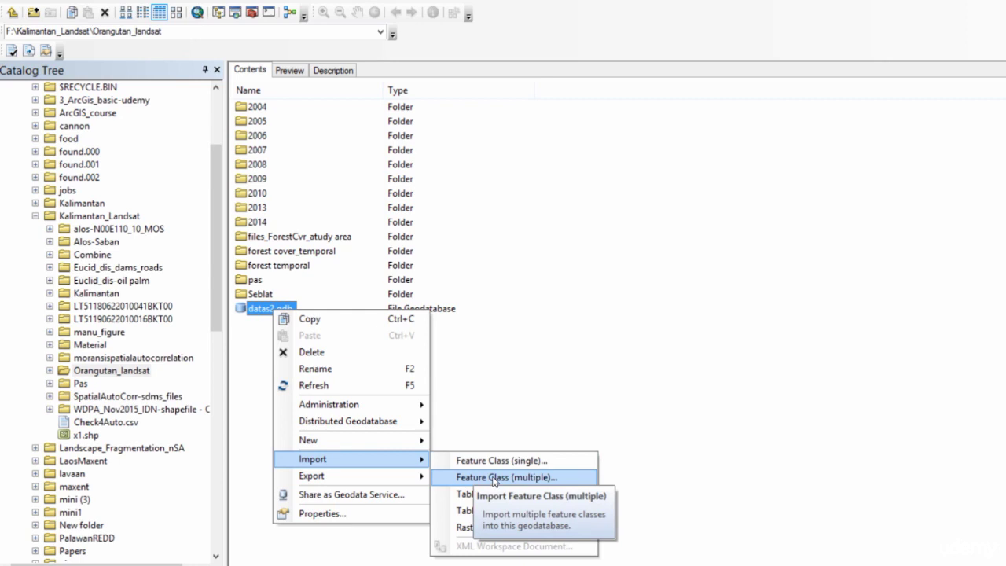
{"action": "left_click", "coordinate": [474, 529]}
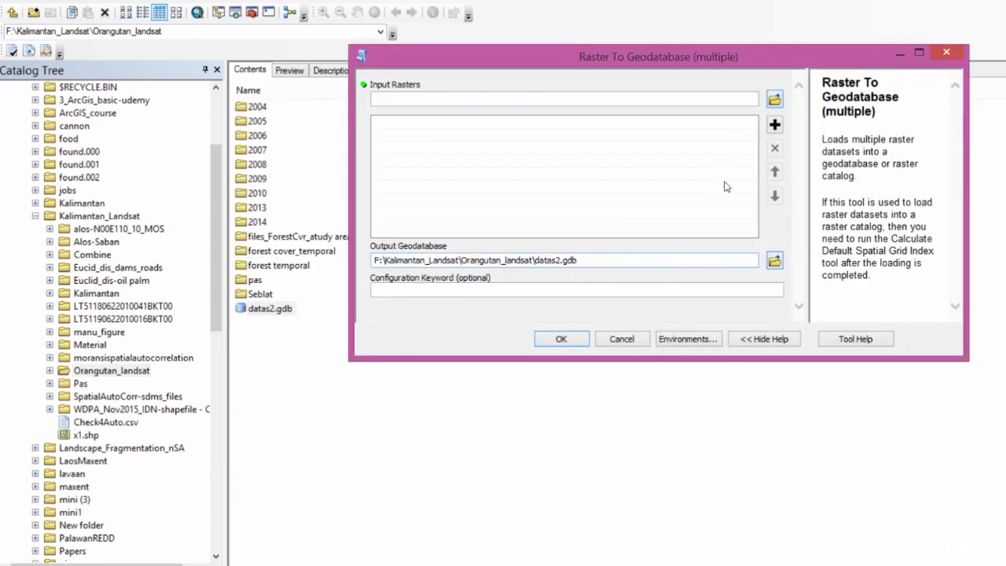
- Add fracvr2008_map_forest_cover.tif (2008 folder) and 7change1_deforestation.tif (forest temporal) as input rasters
{"action": "left_click", "coordinate": [775, 99]}
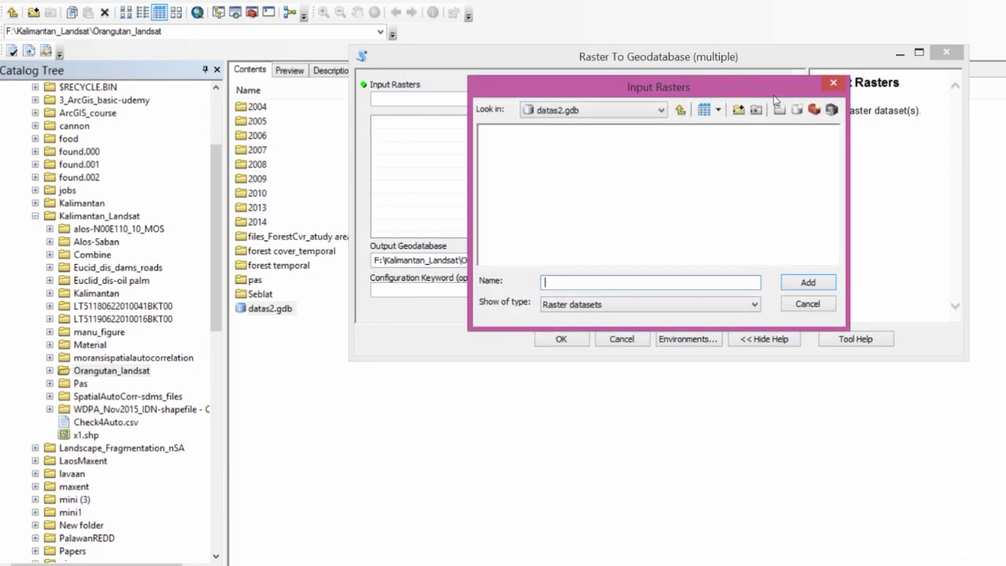
{"action": "left_click", "coordinate": [680, 109]}
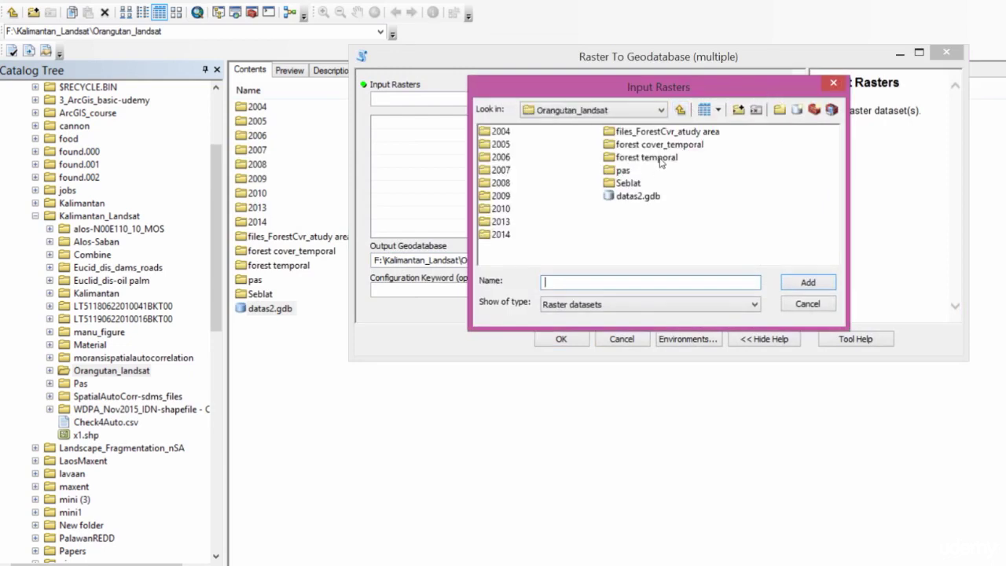
{"action": "double_click", "coordinate": [501, 184]}
{"action": "double_click", "coordinate": [559, 145]}
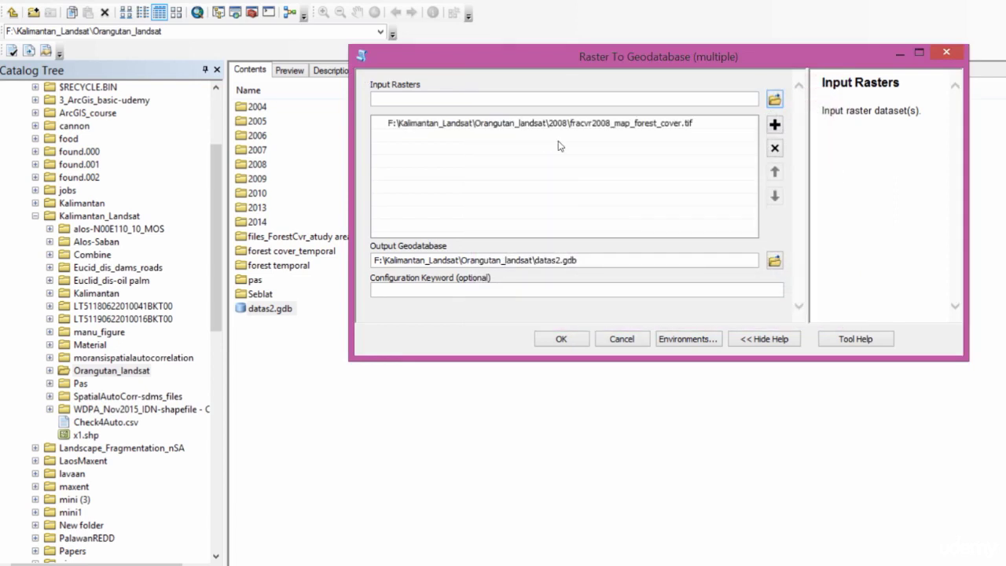
{"action": "left_click", "coordinate": [776, 101]}
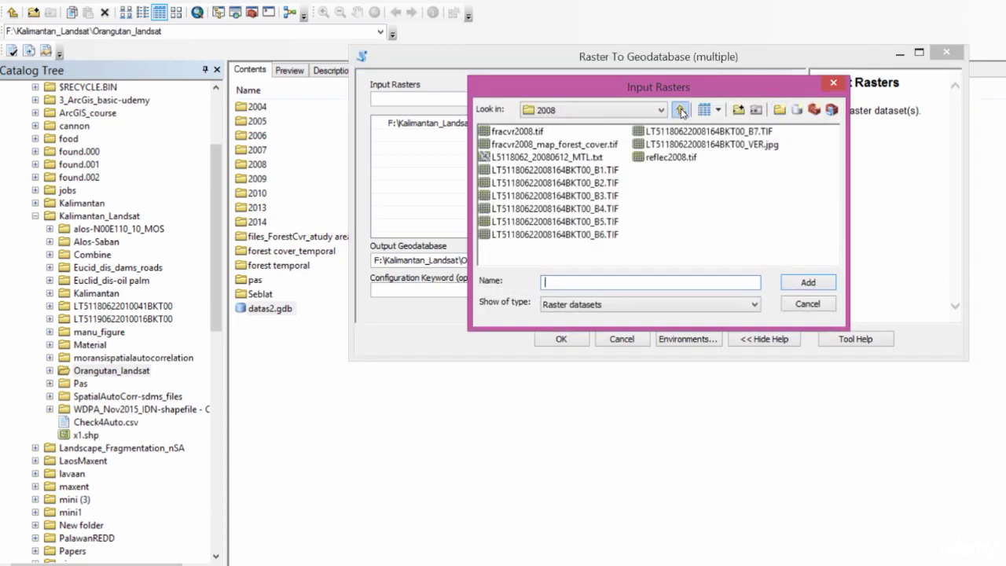
{"action": "left_click", "coordinate": [682, 111]}
{"action": "double_click", "coordinate": [660, 159]}
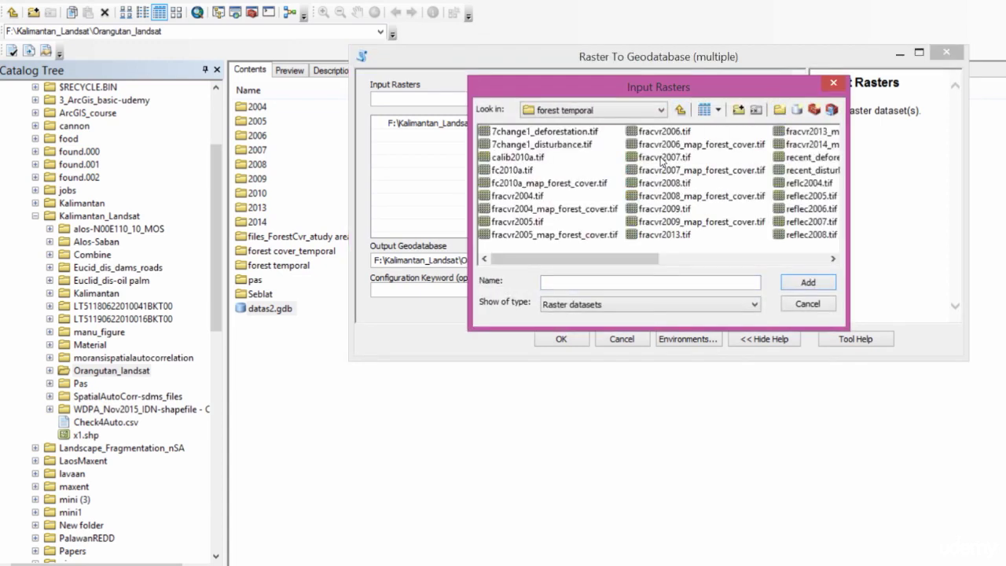
{"action": "double_click", "coordinate": [561, 133]}
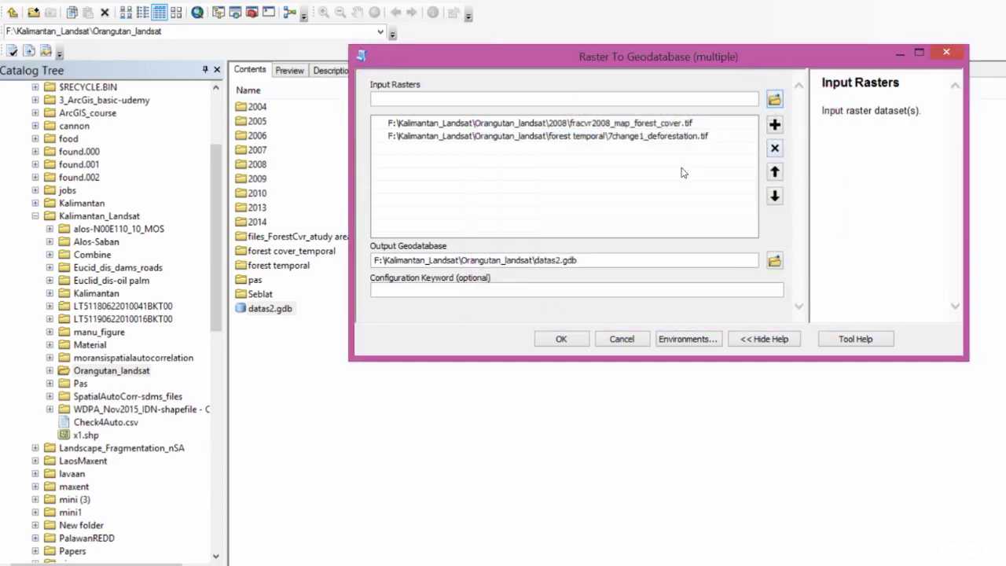
- Add sebanF2005.tif from forest cover_temporal and run the import into datas2.gdb
{"action": "left_click", "coordinate": [774, 100]}
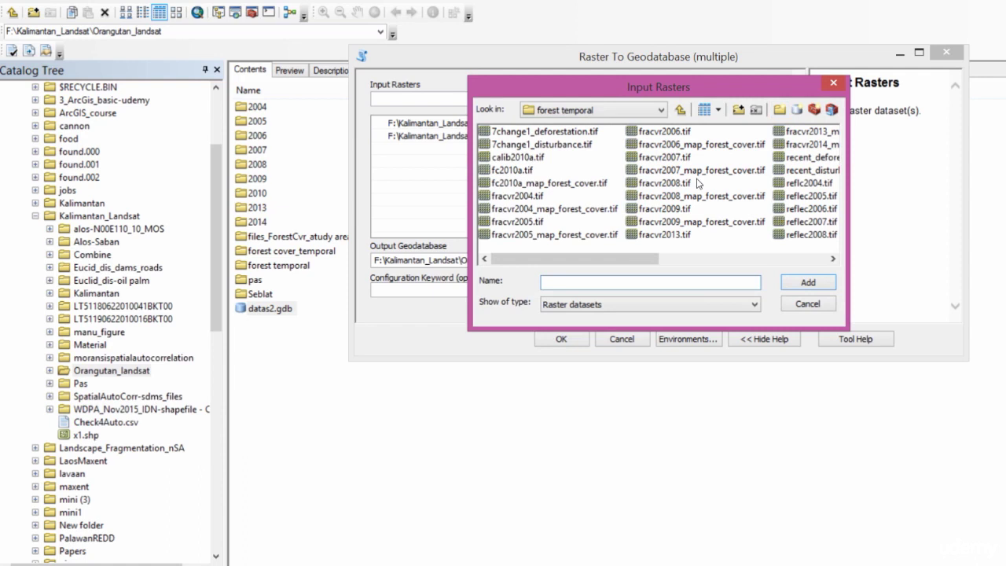
{"action": "left_click", "coordinate": [681, 110]}
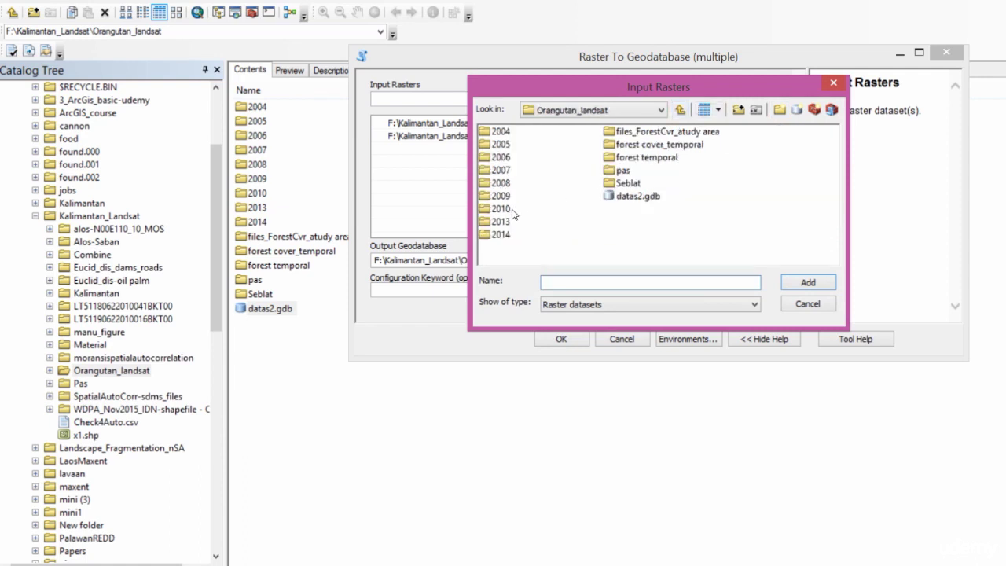
{"action": "double_click", "coordinate": [659, 145]}
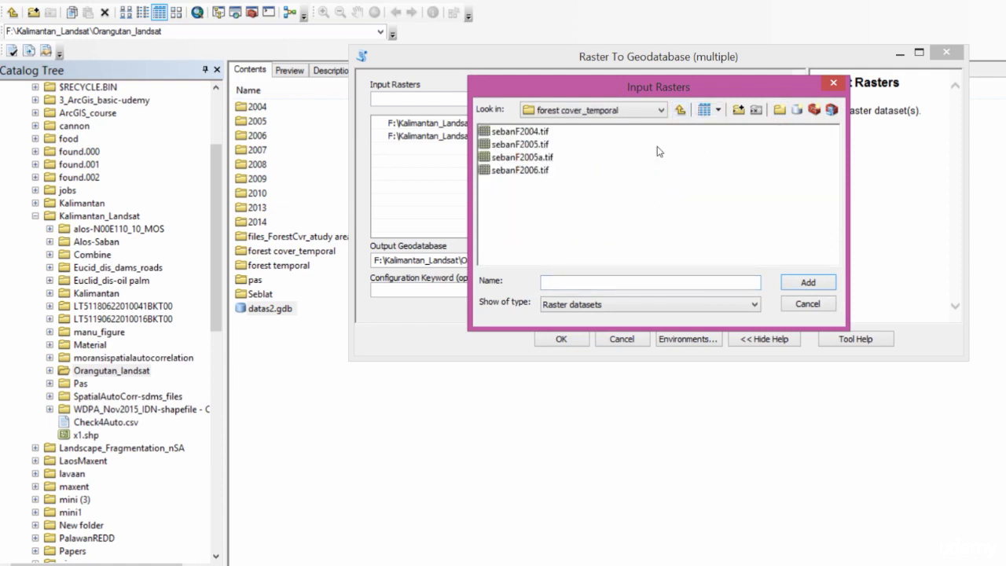
{"action": "left_click", "coordinate": [536, 146]}
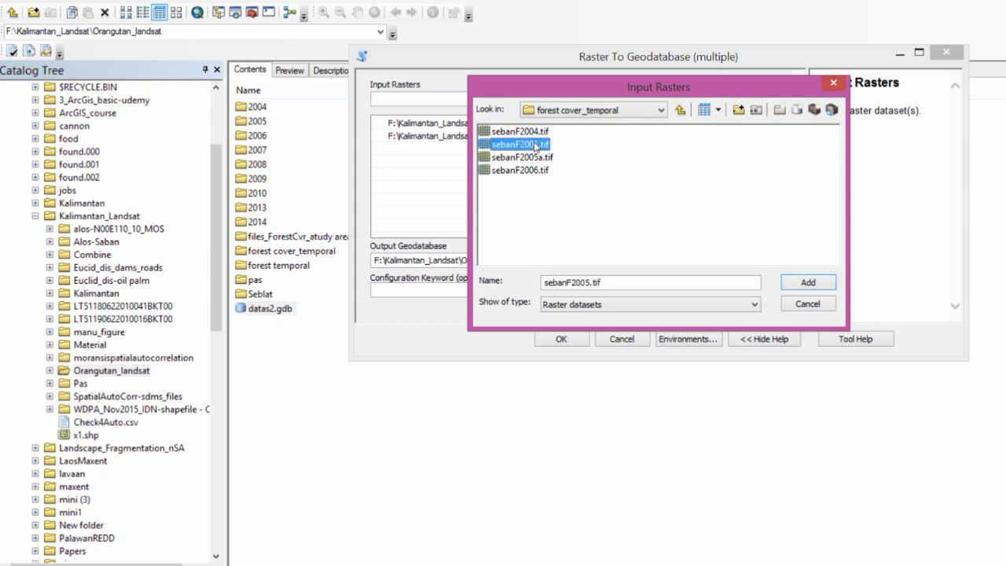
{"action": "double_click", "coordinate": [536, 147]}
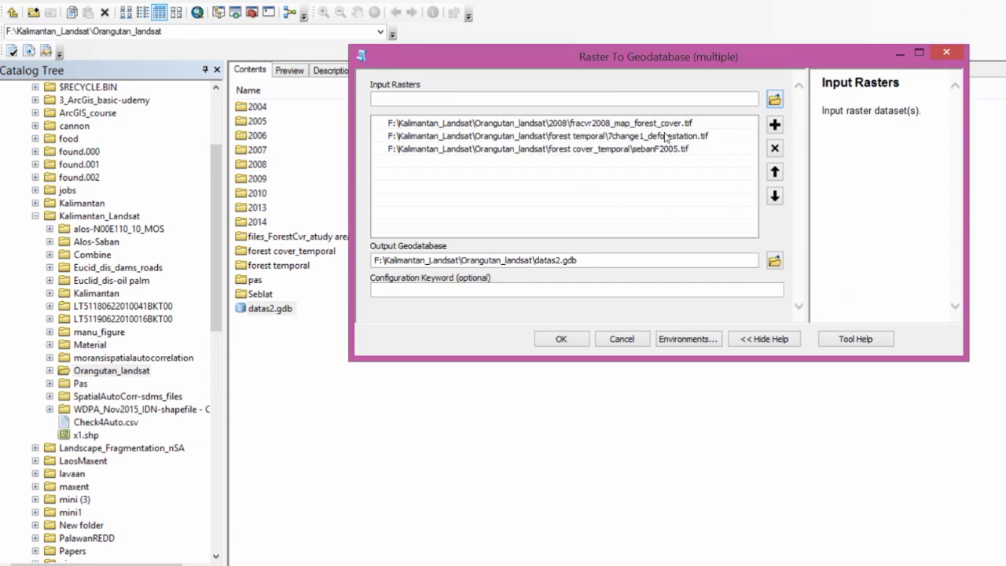
{"action": "left_click", "coordinate": [565, 339]}
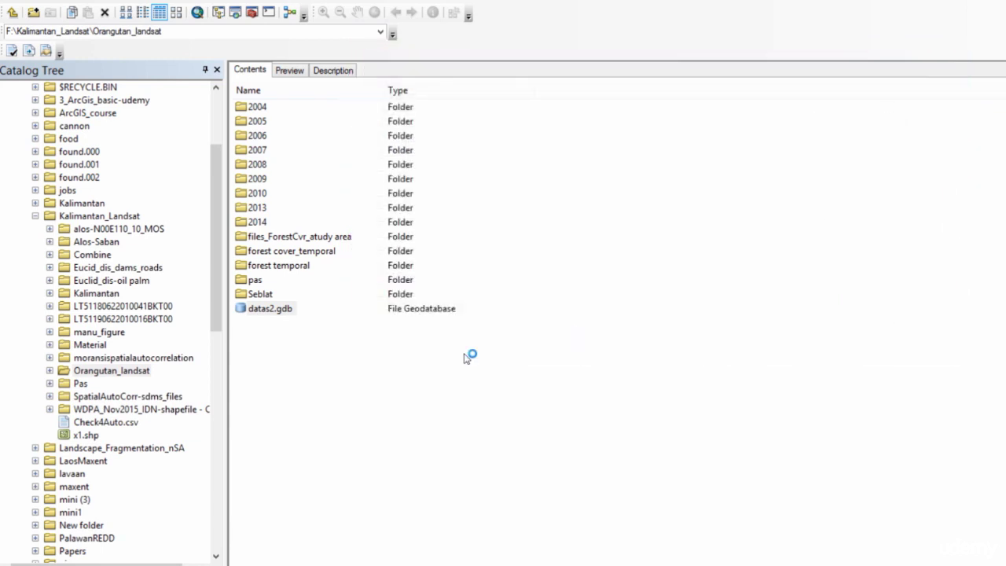
- Load fracvr2008_map_forest_cover from datas2.gdb into the empty ArcMap map to check it displays
{"action": "mouse_move", "coordinate": [542, 563]}
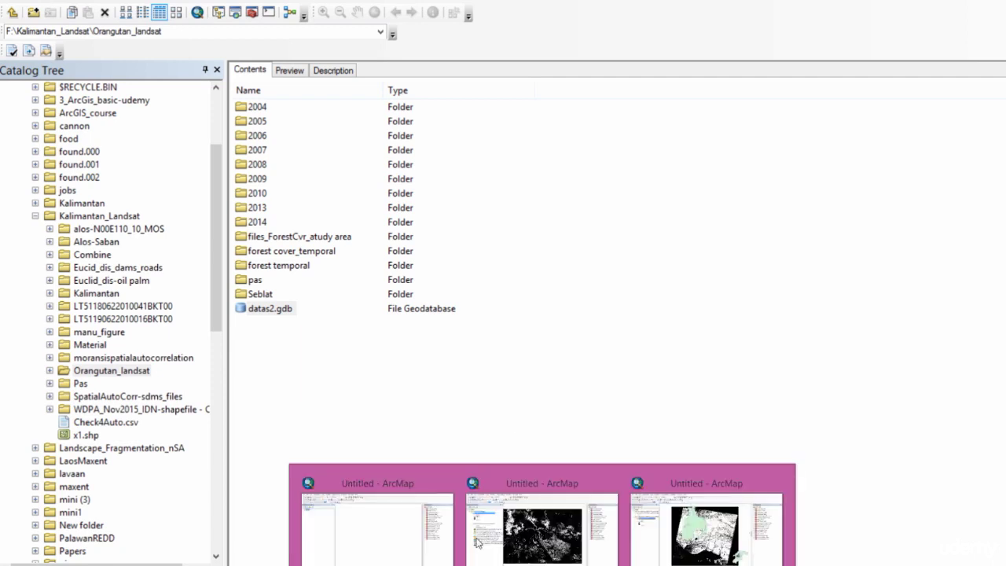
{"action": "left_click", "coordinate": [401, 535]}
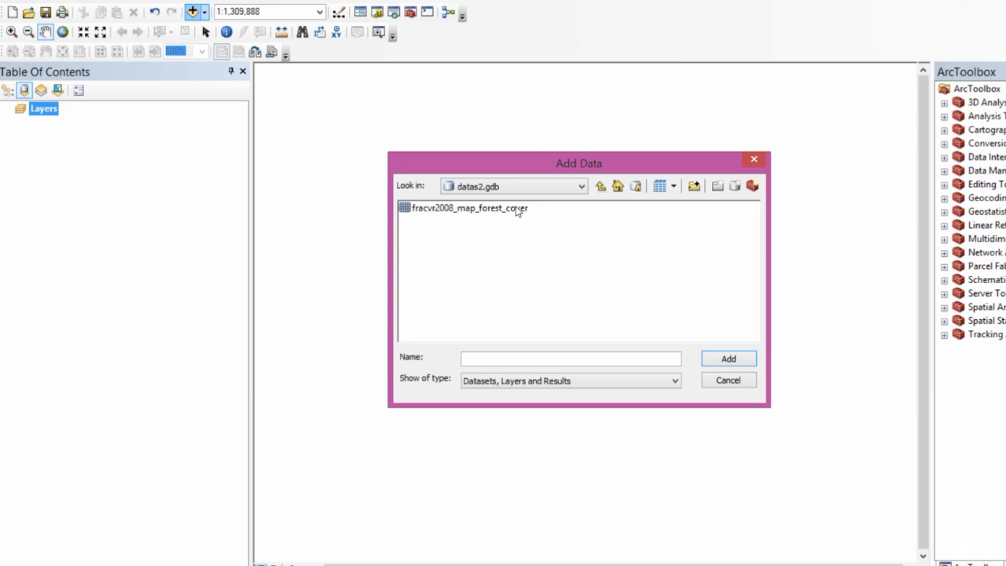
{"action": "left_click", "coordinate": [518, 211]}
{"action": "double_click", "coordinate": [518, 209]}
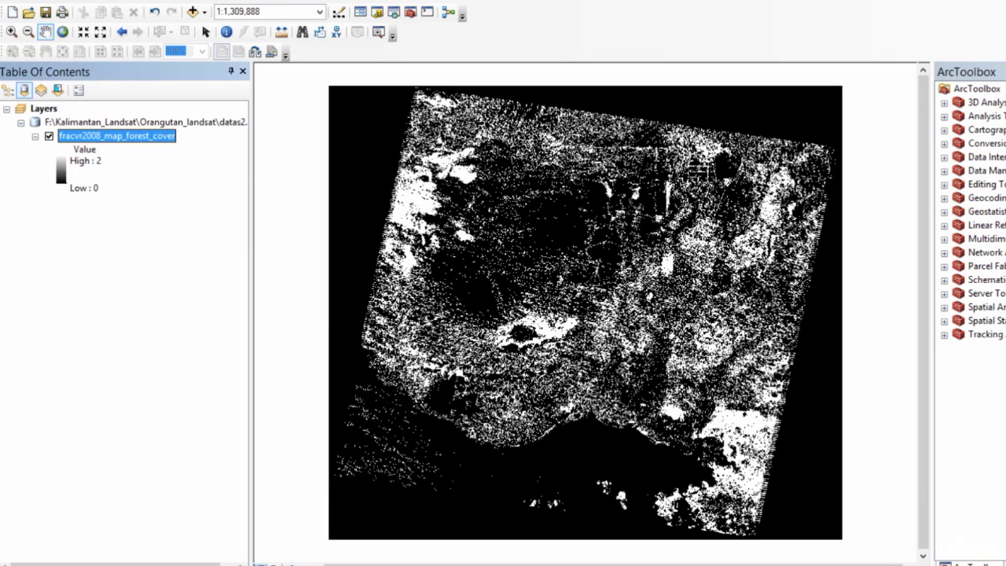
{"action": "right_click", "coordinate": [149, 139]}
- Remove the forest cover layer from ArcMap, then show datas2.gdb's Import options in ArcCatalog
{"action": "left_click", "coordinate": [193, 159]}
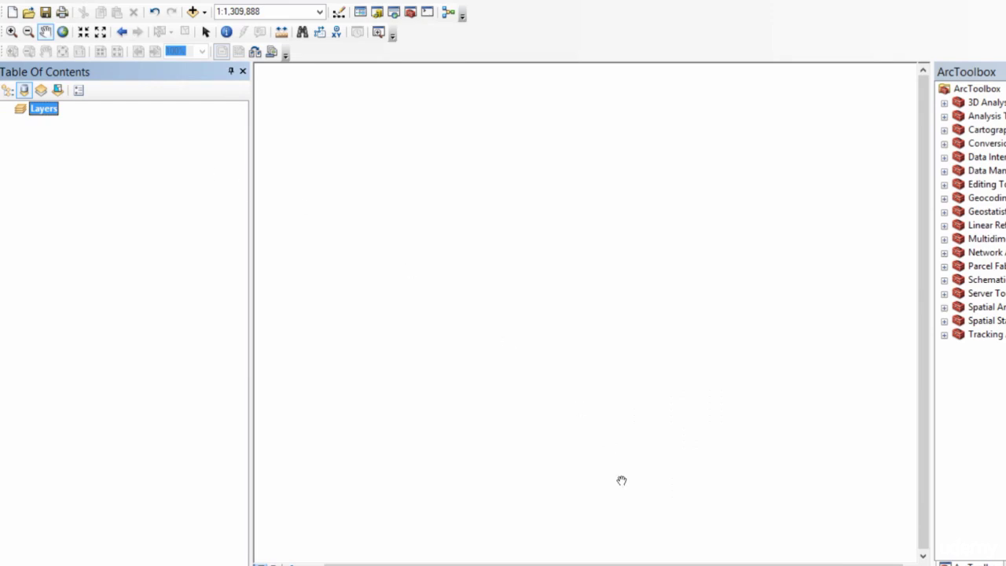
{"action": "mouse_move", "coordinate": [542, 565]}
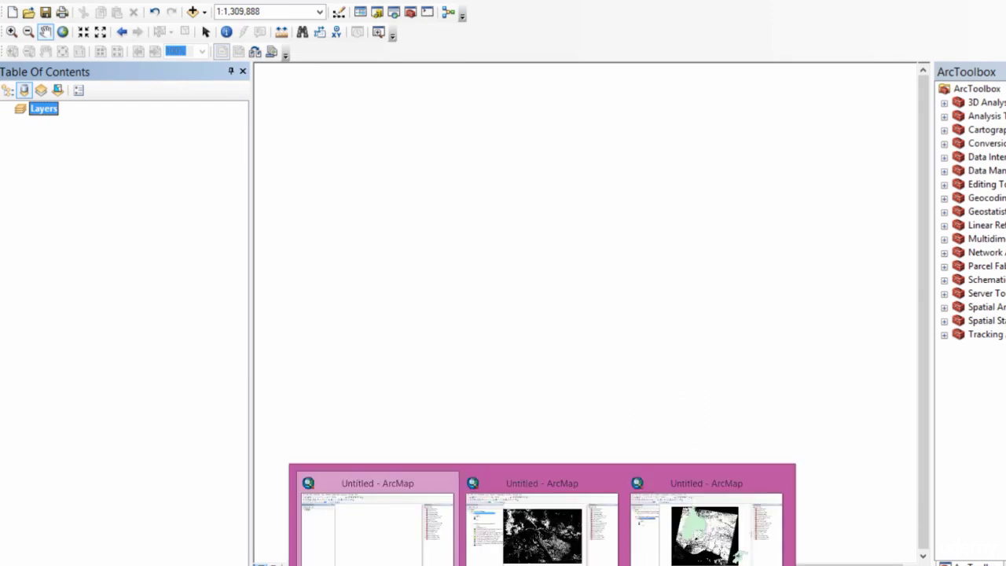
{"action": "left_click", "coordinate": [676, 565]}
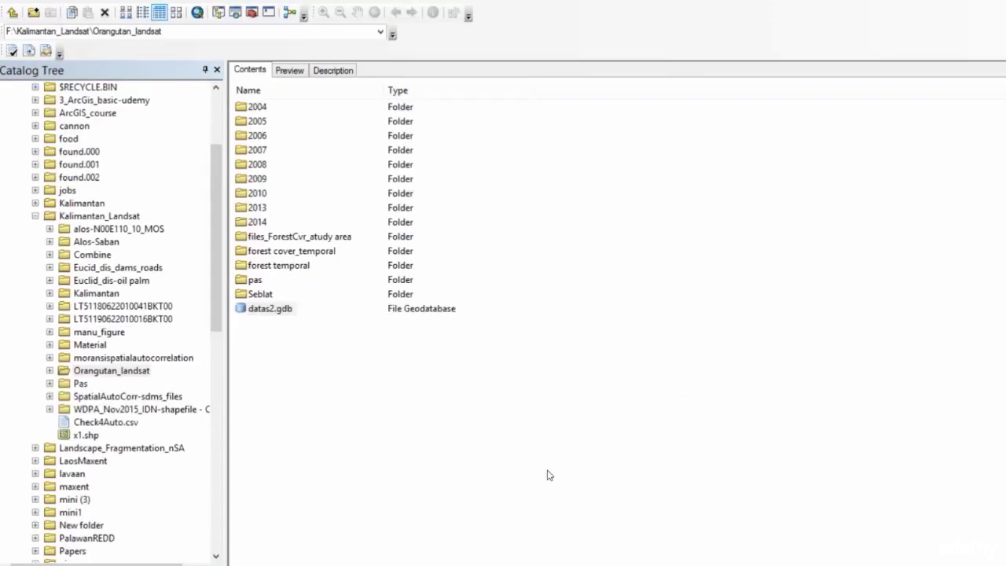
{"action": "right_click", "coordinate": [272, 314]}
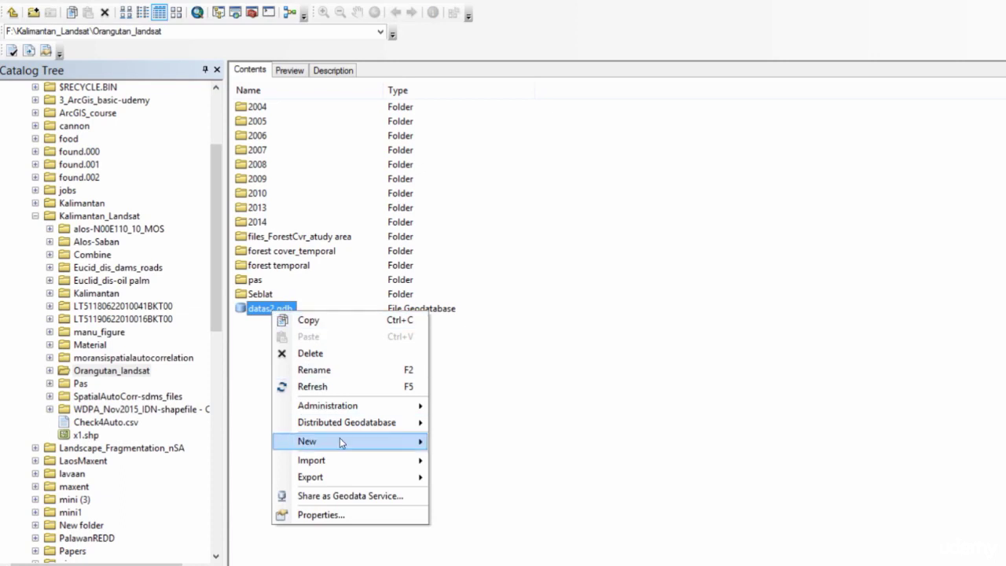
{"action": "mouse_move", "coordinate": [348, 463]}
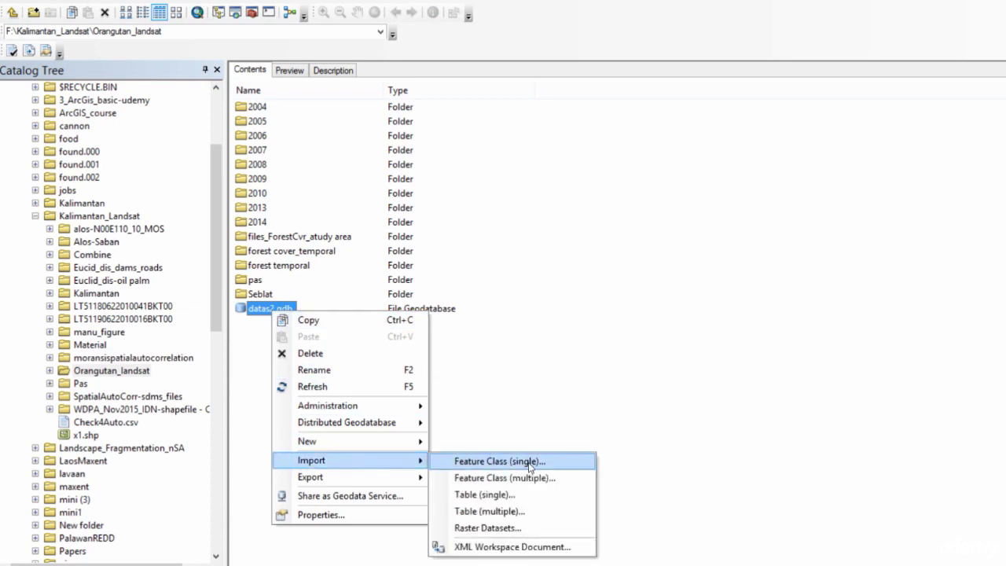
- Add T7change1_deforestation from datas2.gdb to ArcMap, then remove it again
{"action": "left_click", "coordinate": [781, 434]}
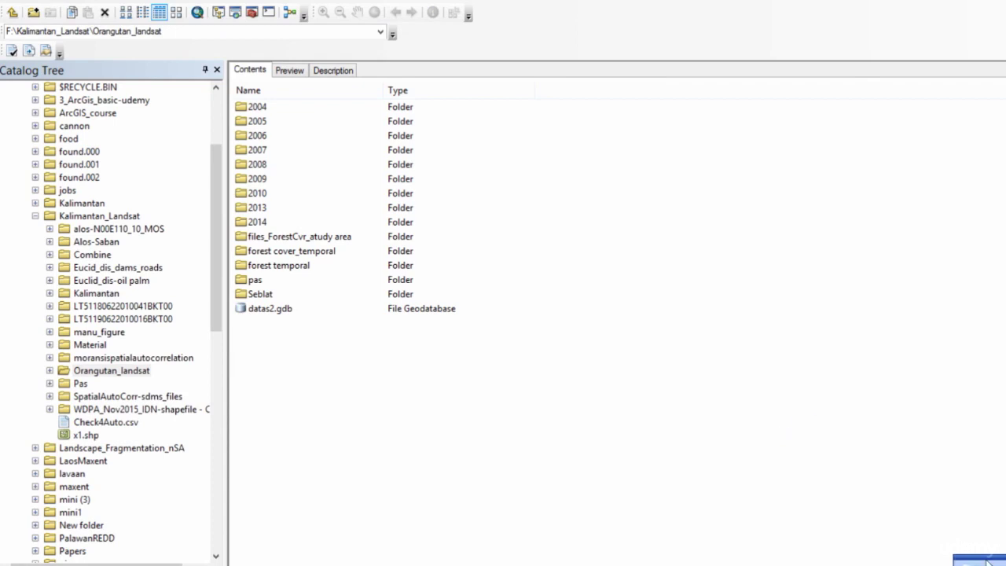
{"action": "key", "text": "alt+Tab"}
{"action": "left_click", "coordinate": [192, 12]}
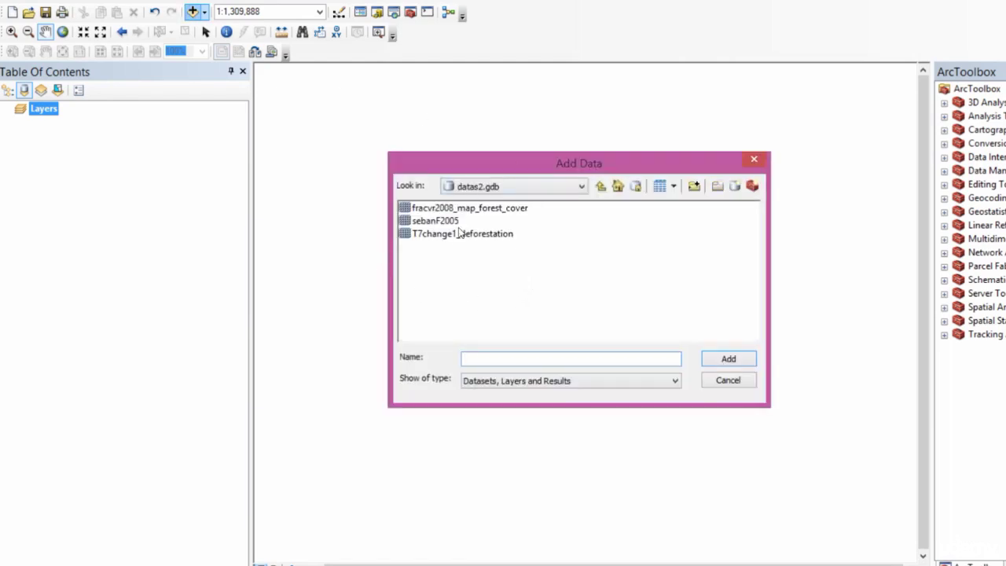
{"action": "double_click", "coordinate": [453, 234]}
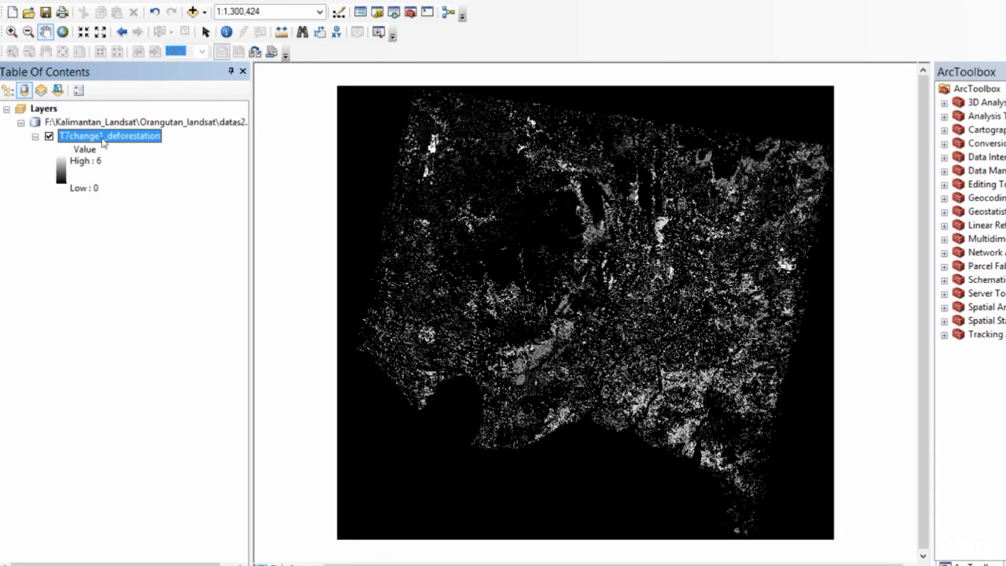
{"action": "right_click", "coordinate": [102, 140]}
{"action": "left_click", "coordinate": [145, 164]}
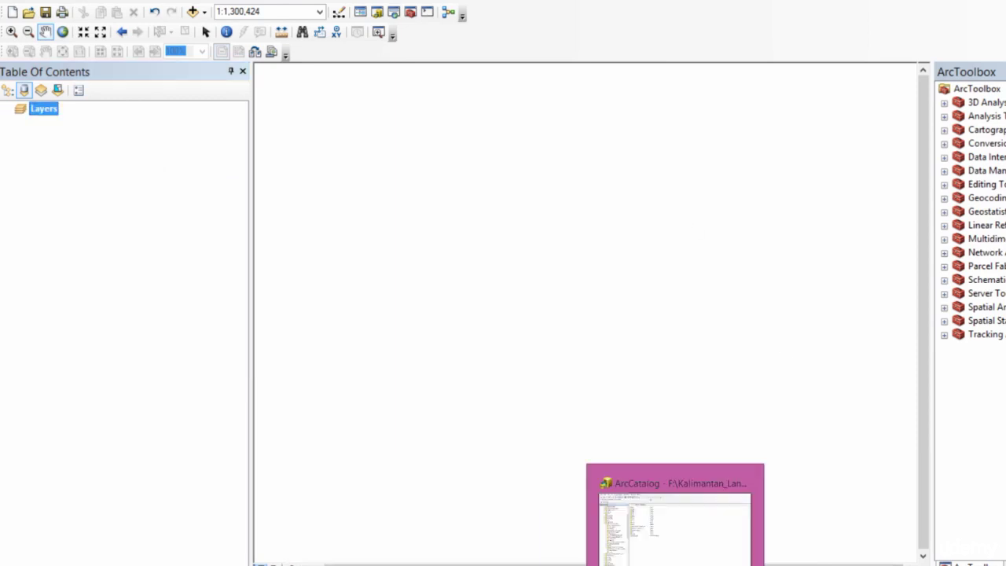
- Open Feature Class to Geodatabase (multiple) from datas2.gdb's Import menu in ArcCatalog
{"action": "left_click", "coordinate": [674, 519]}
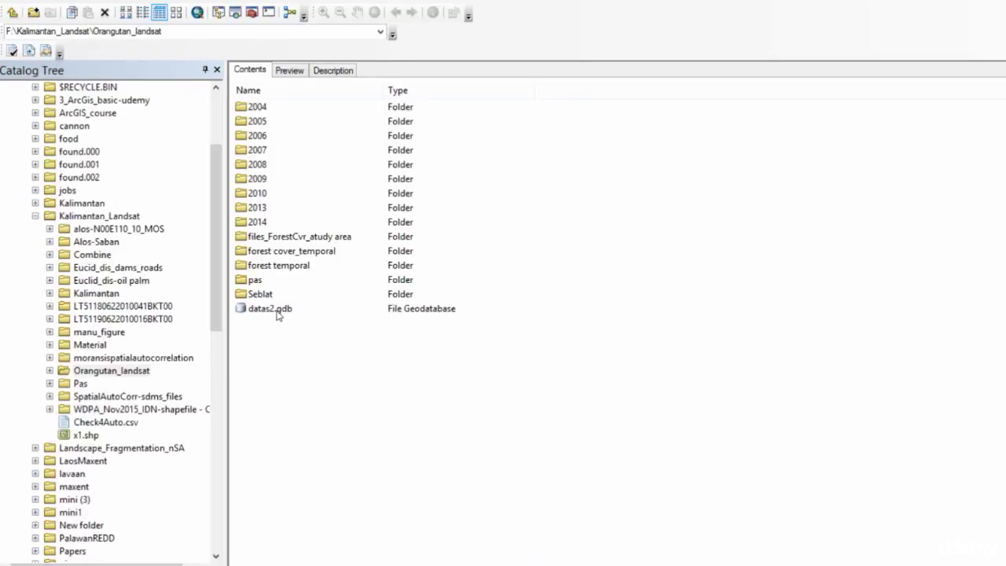
{"action": "right_click", "coordinate": [275, 313]}
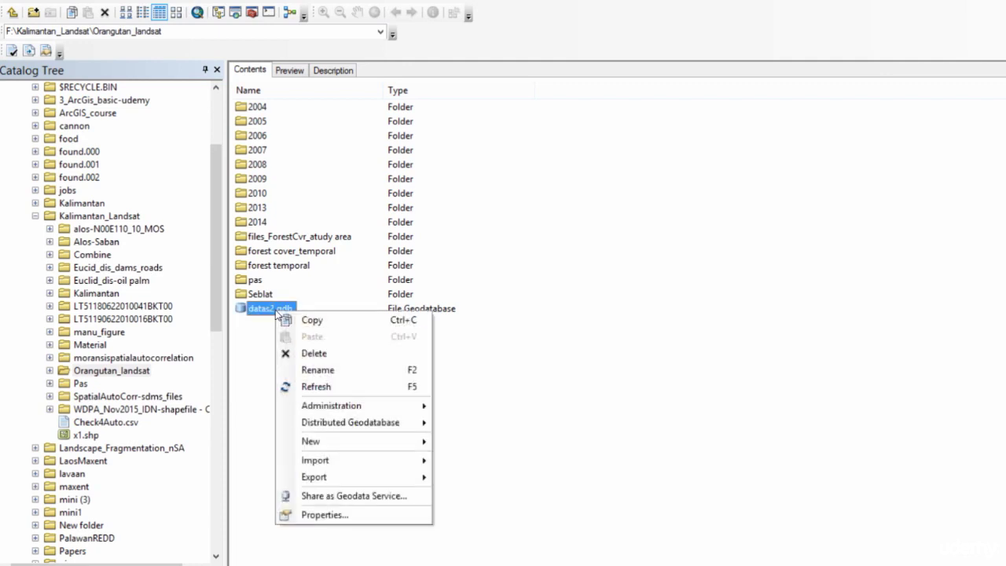
{"action": "mouse_move", "coordinate": [393, 465]}
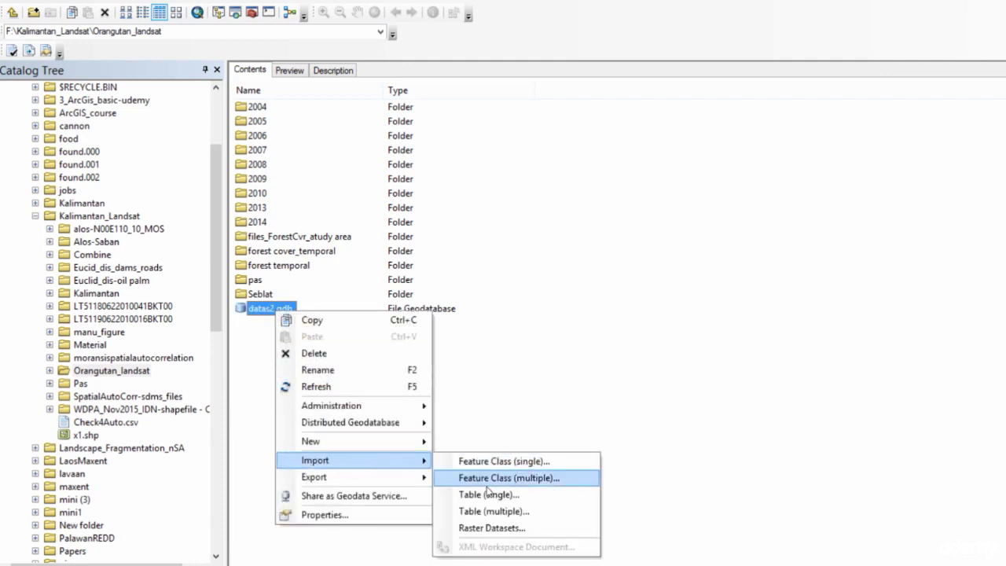
{"action": "left_click", "coordinate": [515, 478]}
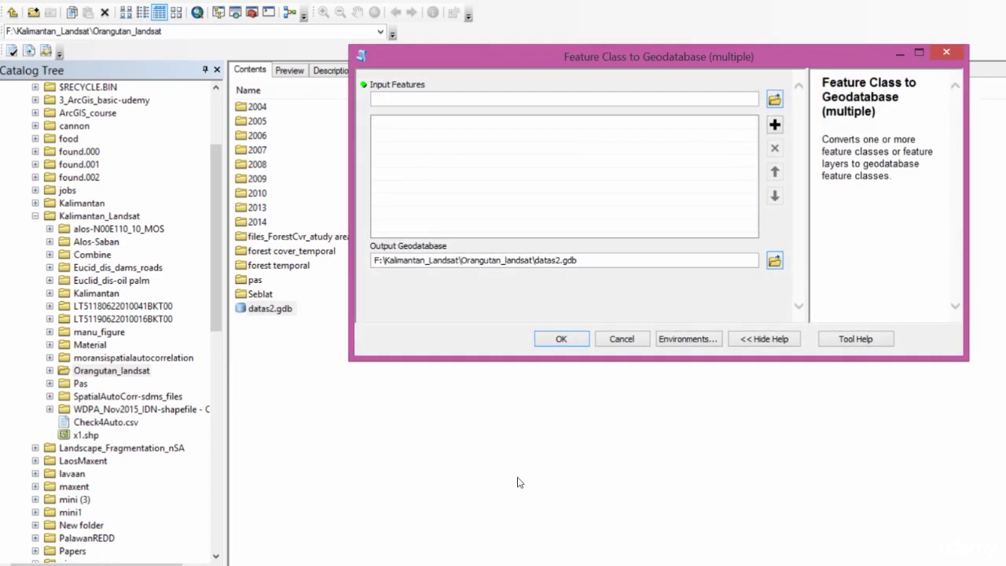
- Add the Sebangau park polygons shapefile from forest cover_temporal as an input feature
{"action": "left_click", "coordinate": [775, 99]}
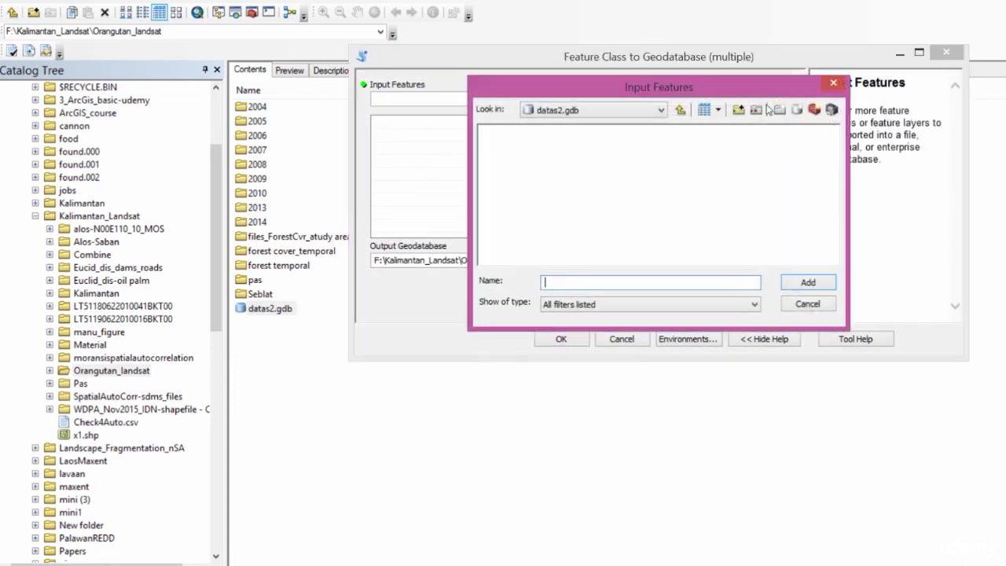
{"action": "left_click", "coordinate": [681, 109]}
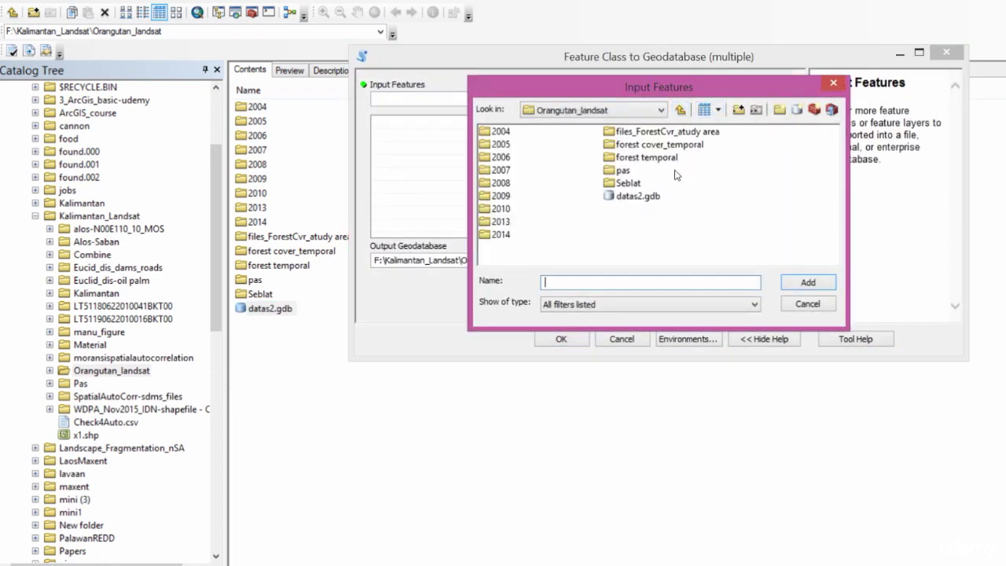
{"action": "double_click", "coordinate": [665, 146]}
{"action": "left_click", "coordinate": [661, 133]}
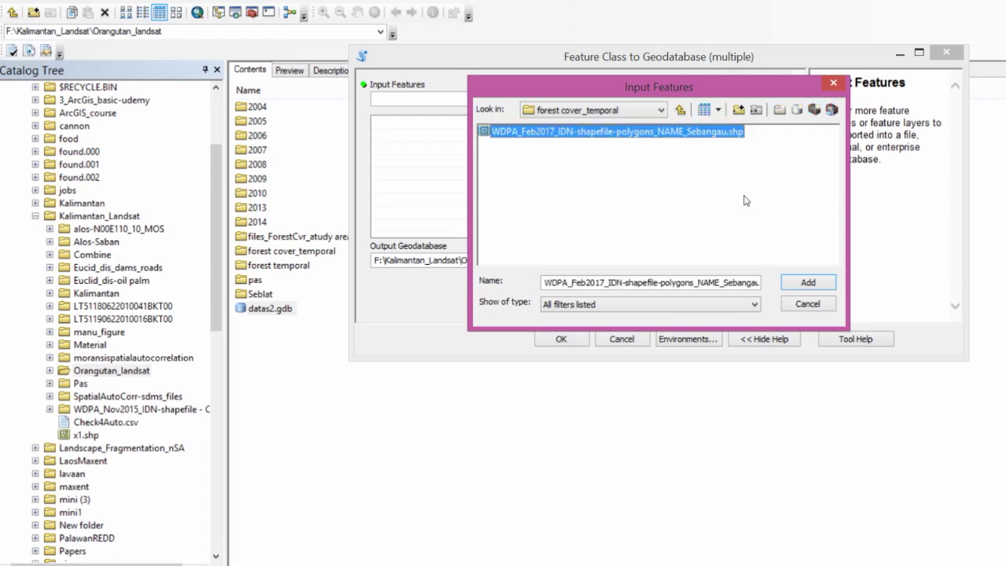
{"action": "left_click", "coordinate": [807, 283]}
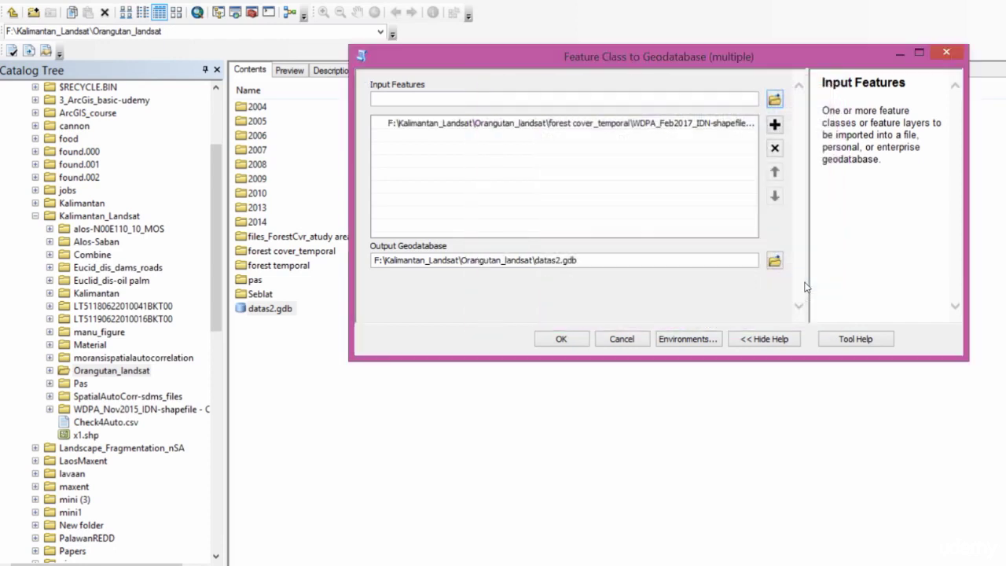
- Add the WDPA_Feb2017_IDN-shapefile-polygons shapefile from the pas folder and run the import
{"action": "left_click", "coordinate": [775, 101]}
{"action": "left_click", "coordinate": [681, 110]}
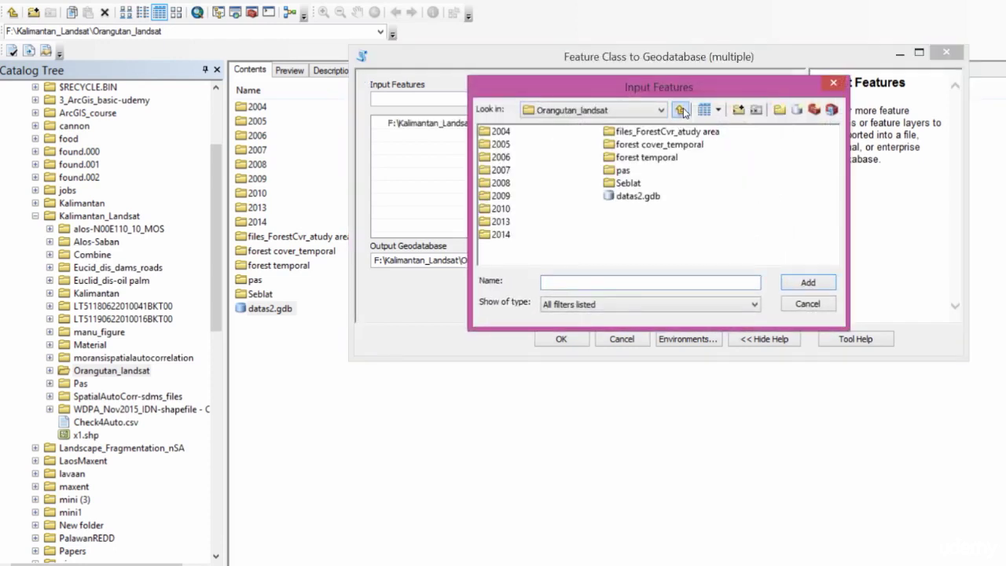
{"action": "double_click", "coordinate": [621, 170]}
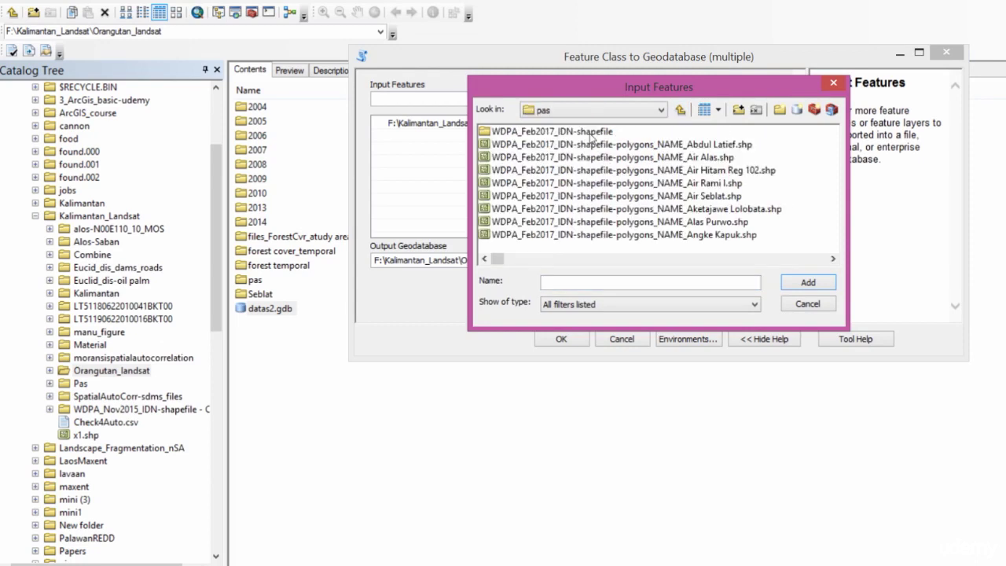
{"action": "double_click", "coordinate": [590, 133]}
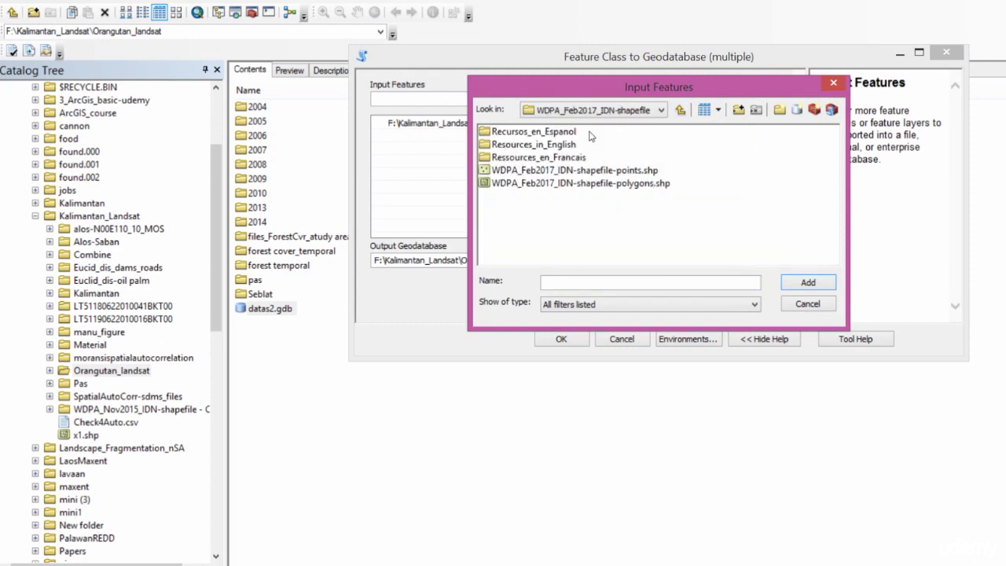
{"action": "double_click", "coordinate": [598, 183]}
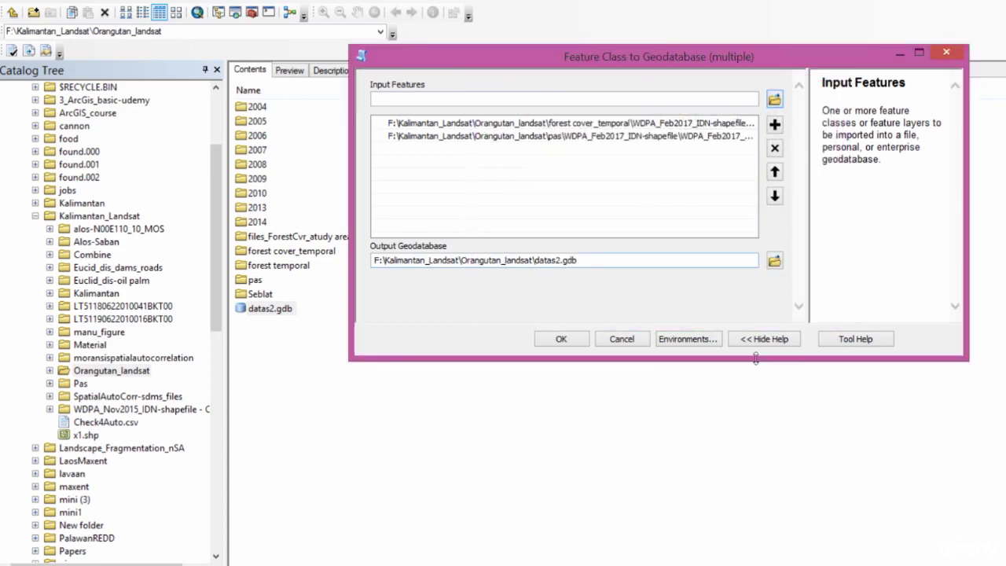
{"action": "left_click", "coordinate": [566, 343]}
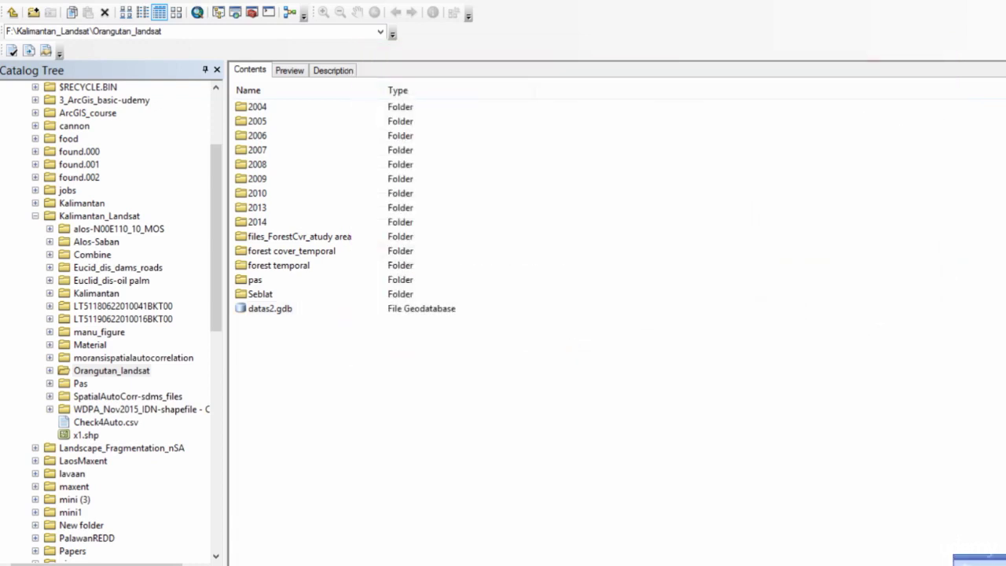
- Add the T7change1_deforestation raster from datas2.gdb to the ArcMap map
{"action": "left_click", "coordinate": [412, 532]}
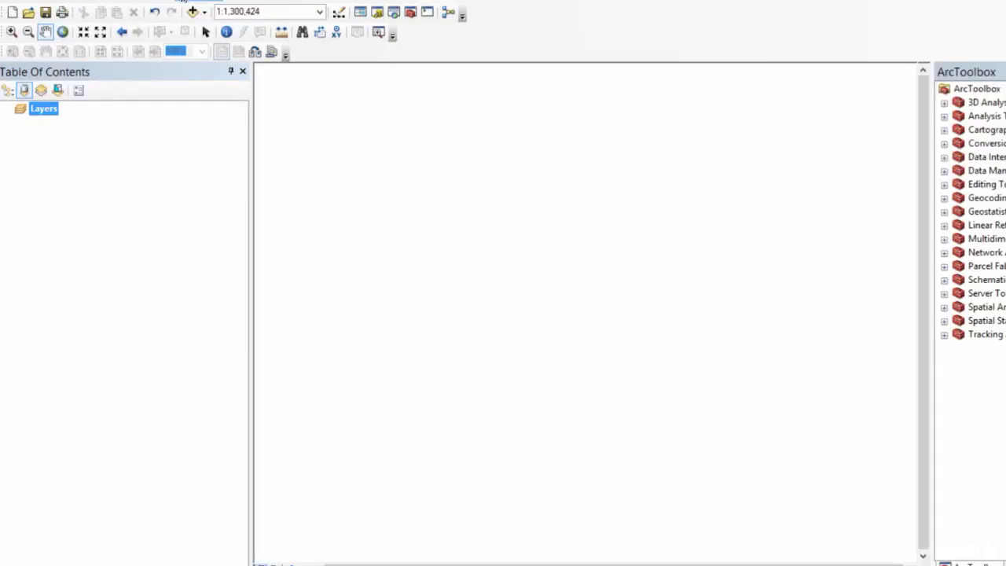
{"action": "left_click", "coordinate": [193, 11]}
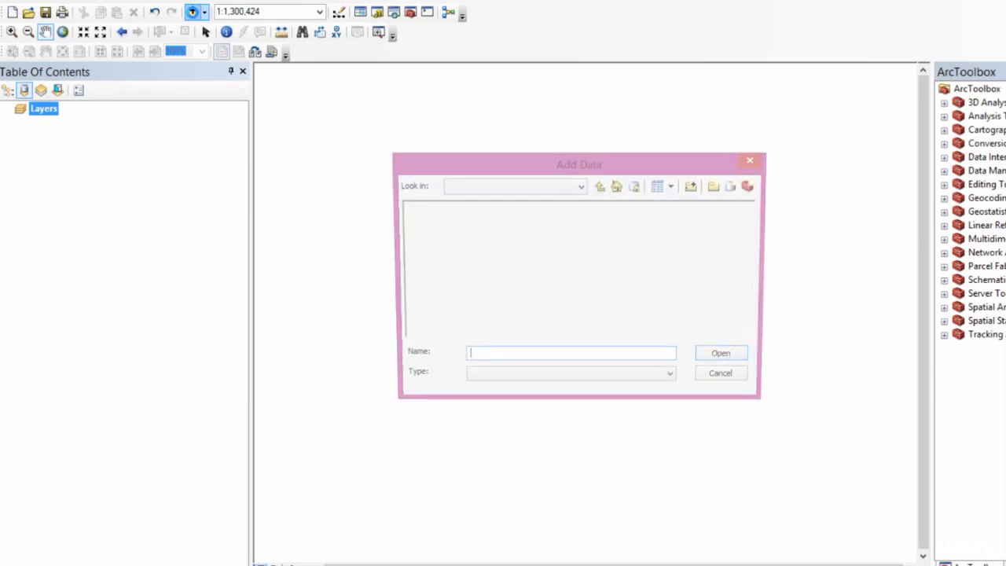
{"action": "left_click", "coordinate": [602, 187]}
{"action": "left_click", "coordinate": [602, 186]}
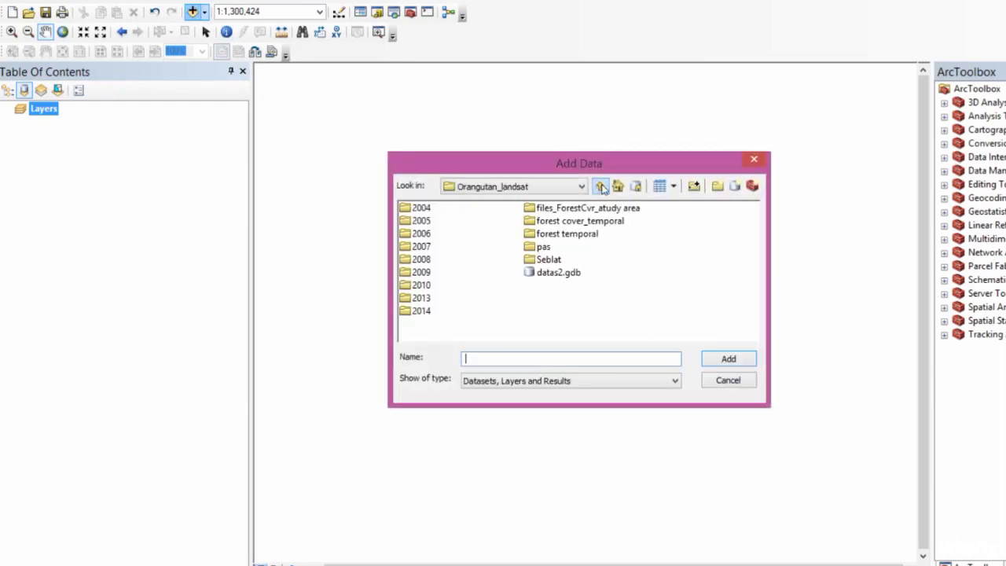
{"action": "double_click", "coordinate": [573, 273]}
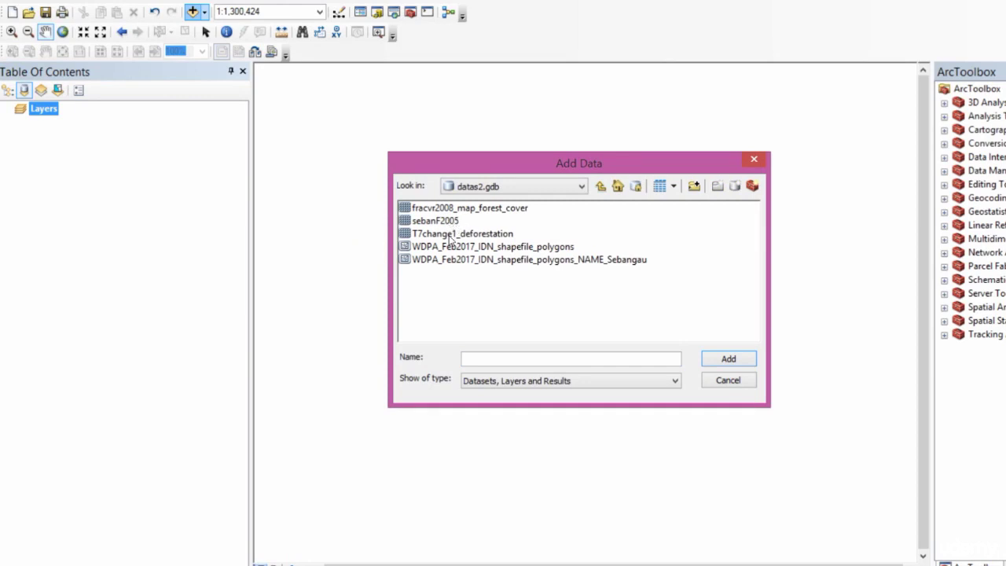
{"action": "double_click", "coordinate": [452, 235]}
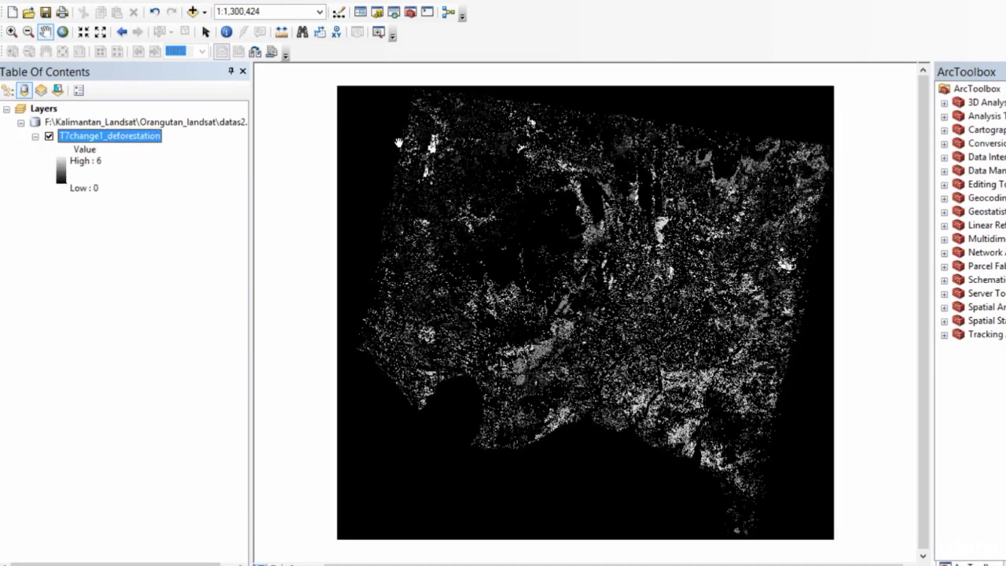
- Add the Sebangau park polygons and zoom to the deforestation raster's full extent
{"action": "left_click", "coordinate": [193, 13]}
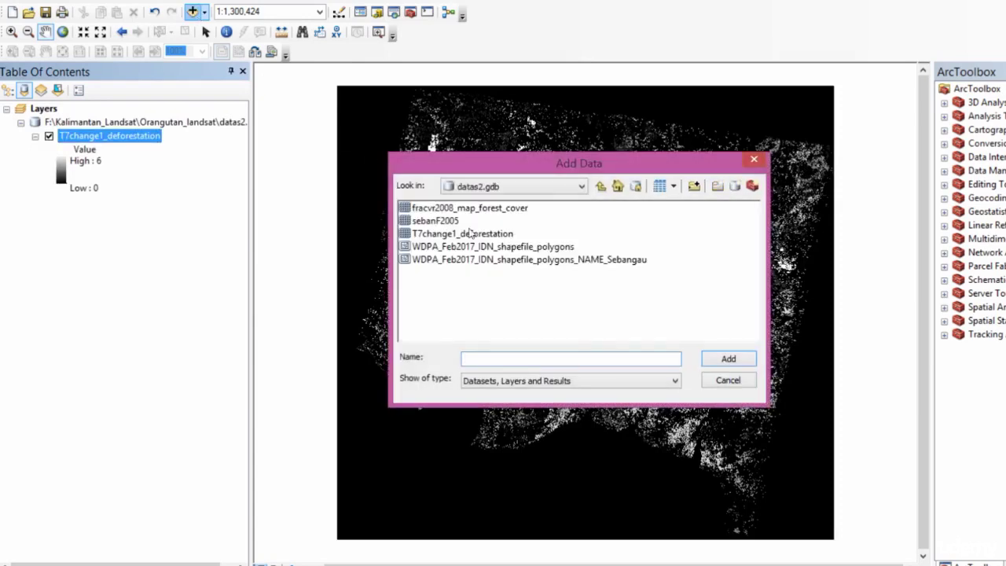
{"action": "double_click", "coordinate": [500, 260]}
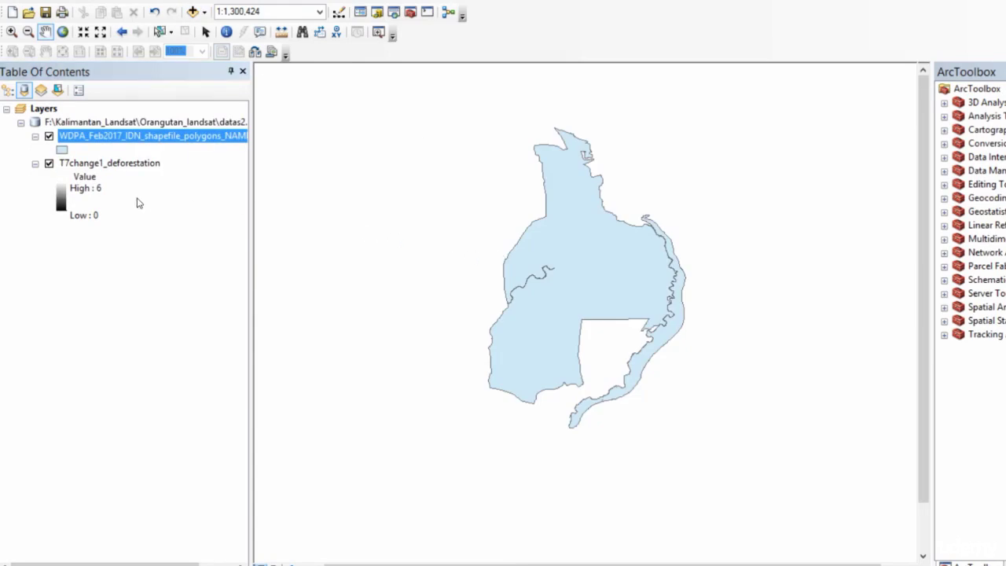
{"action": "right_click", "coordinate": [109, 164]}
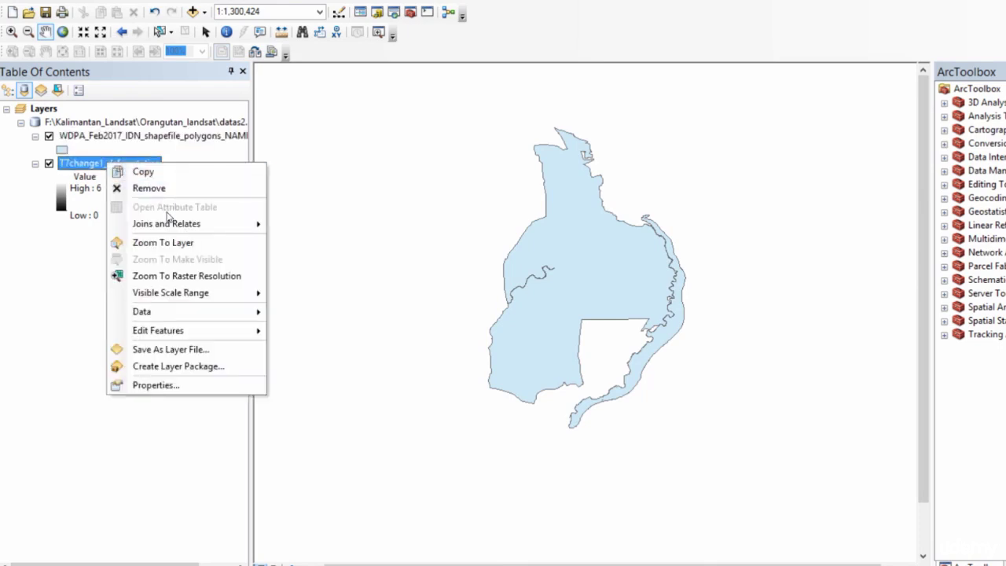
{"action": "mouse_move", "coordinate": [168, 226]}
{"action": "left_click", "coordinate": [168, 243]}
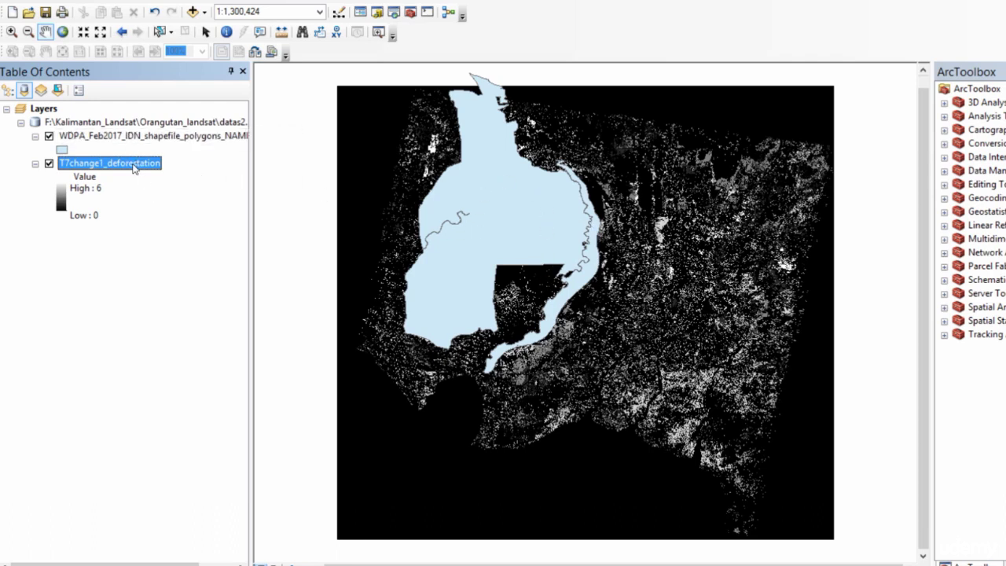
{"action": "left_click_drag", "start_coordinate": [134, 168], "coordinate": [131, 130]}
{"action": "left_click_drag", "start_coordinate": [128, 166], "coordinate": [127, 132]}
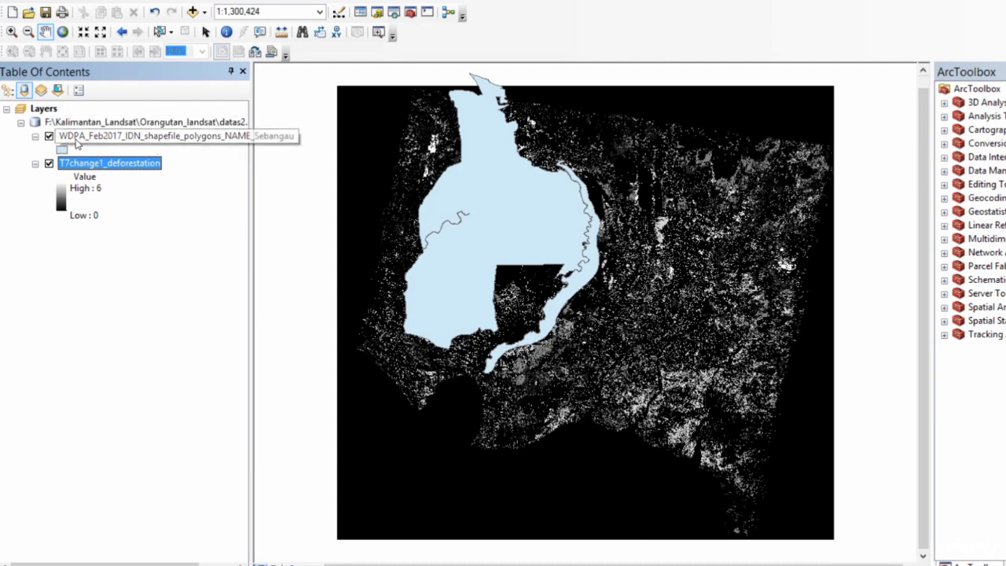
{"action": "left_click", "coordinate": [49, 137]}
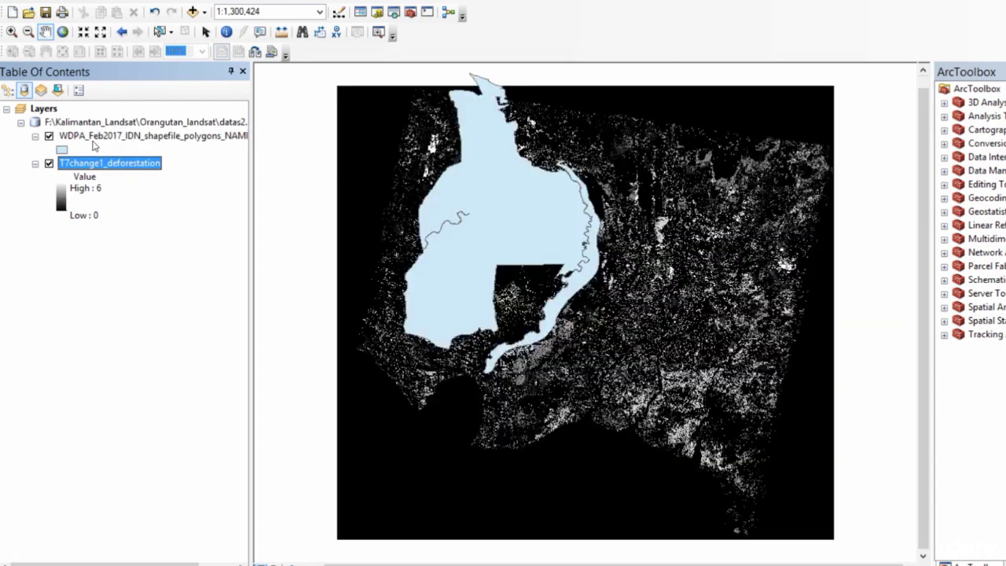
- Set the Sebangau park polygon layer's display transparency to 70% and apply it
{"action": "right_click", "coordinate": [95, 138]}
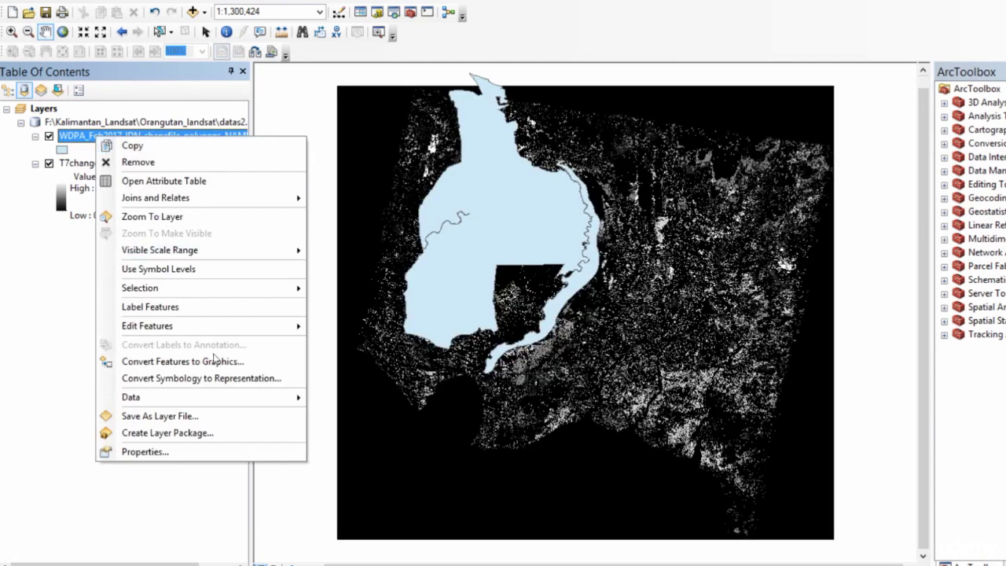
{"action": "left_click", "coordinate": [146, 452]}
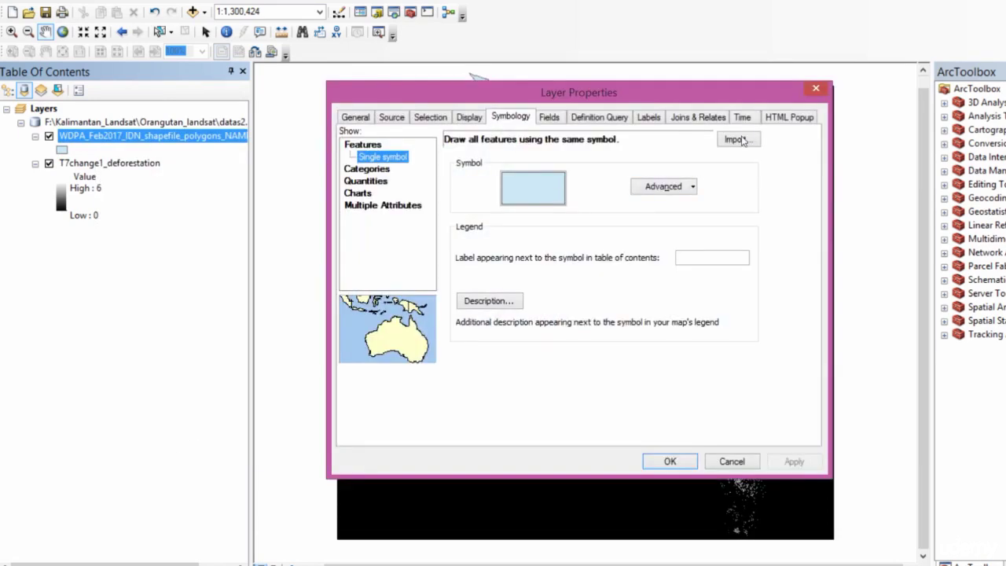
{"action": "left_click", "coordinate": [469, 120]}
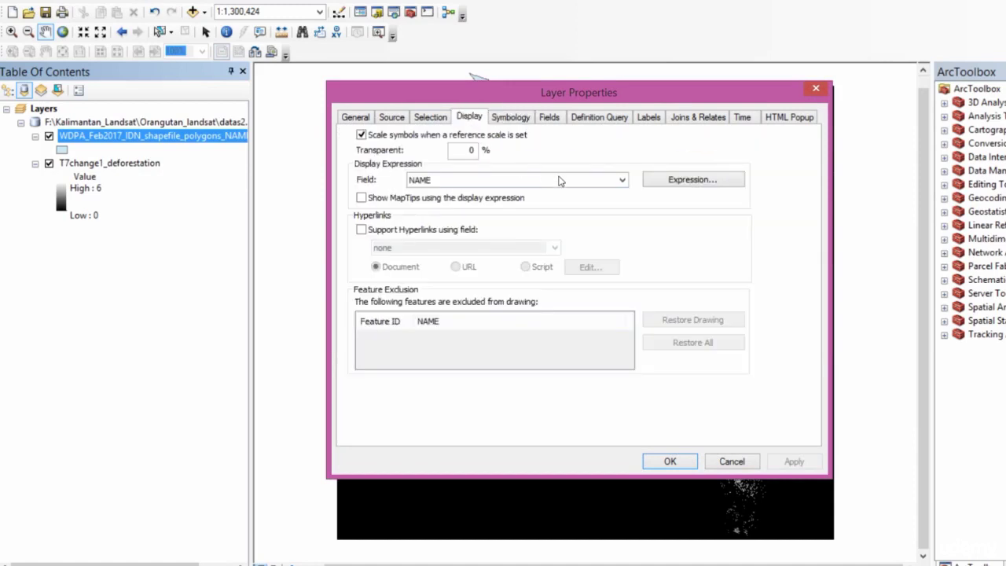
{"action": "double_click", "coordinate": [470, 149]}
{"action": "type", "text": "70"}
{"action": "left_click", "coordinate": [794, 461]}
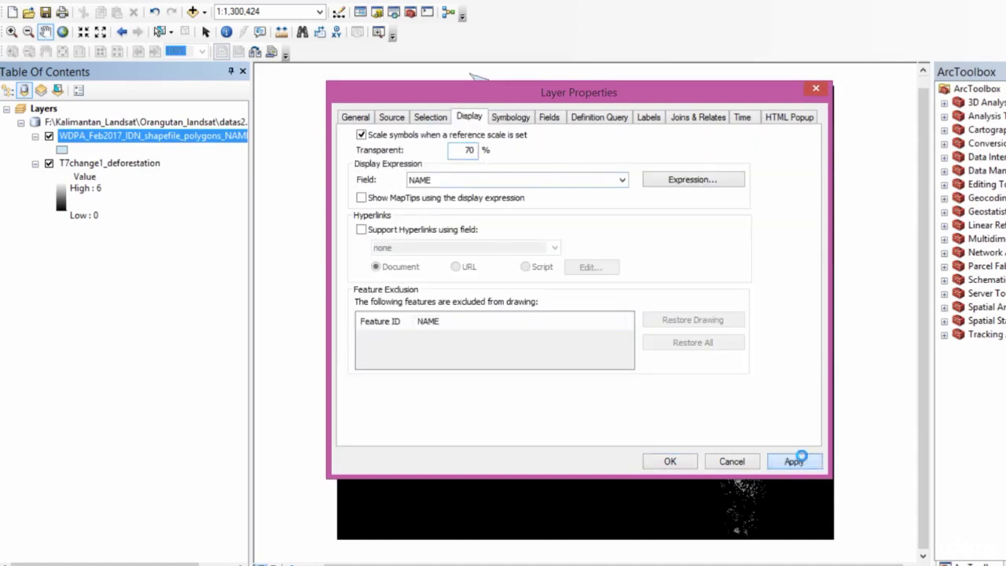
{"action": "left_click", "coordinate": [670, 462]}
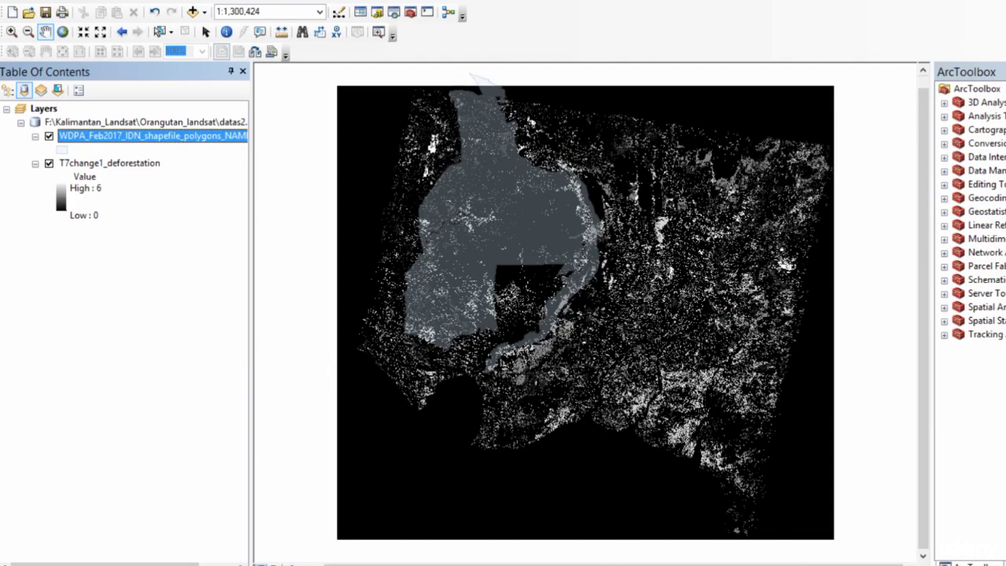
- Switch to the Cambodia map and browse Add Data to F:\PKNP\ChristelleMap, closing without adding
{"action": "mouse_move", "coordinate": [543, 565]}
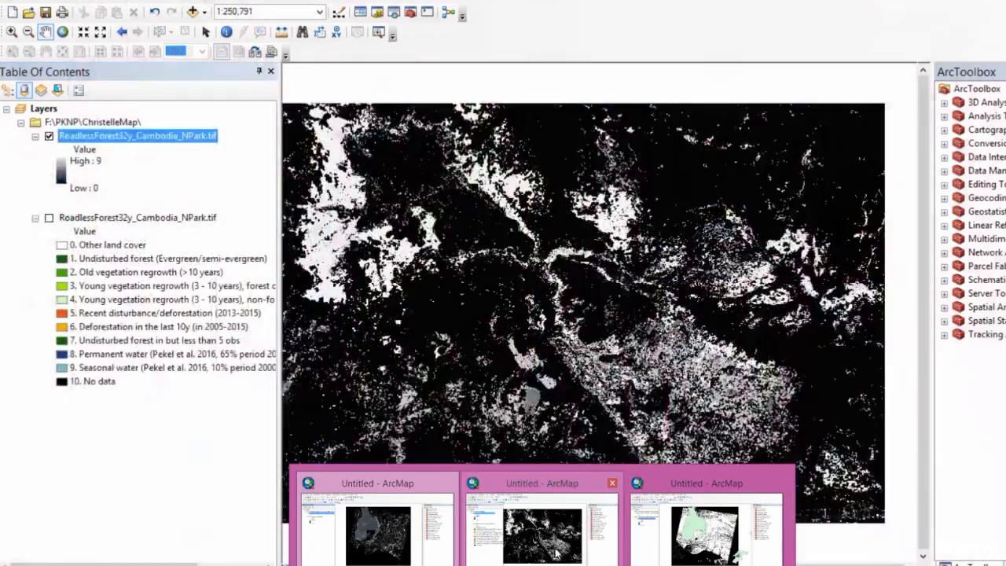
{"action": "left_click", "coordinate": [556, 554]}
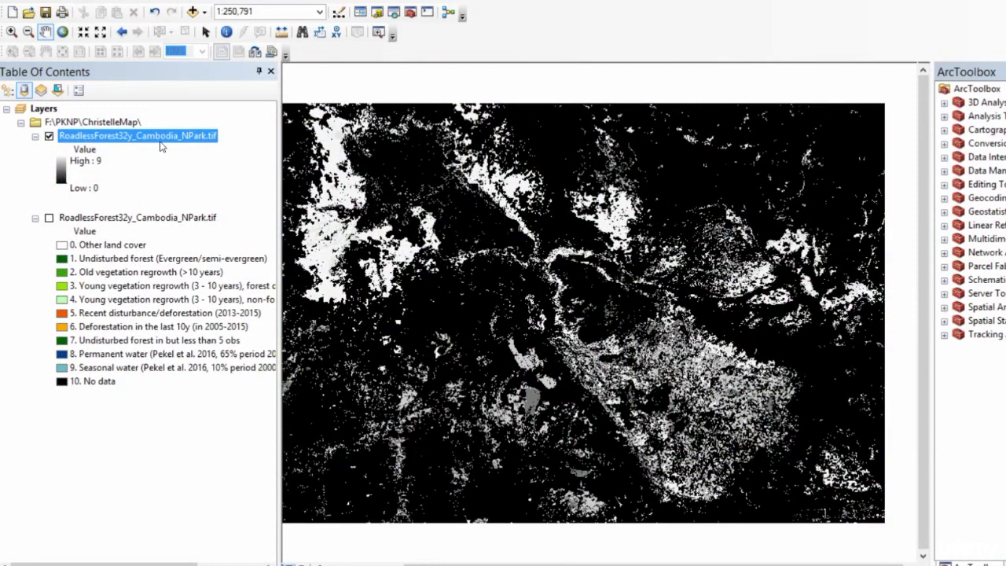
{"action": "left_click", "coordinate": [192, 11]}
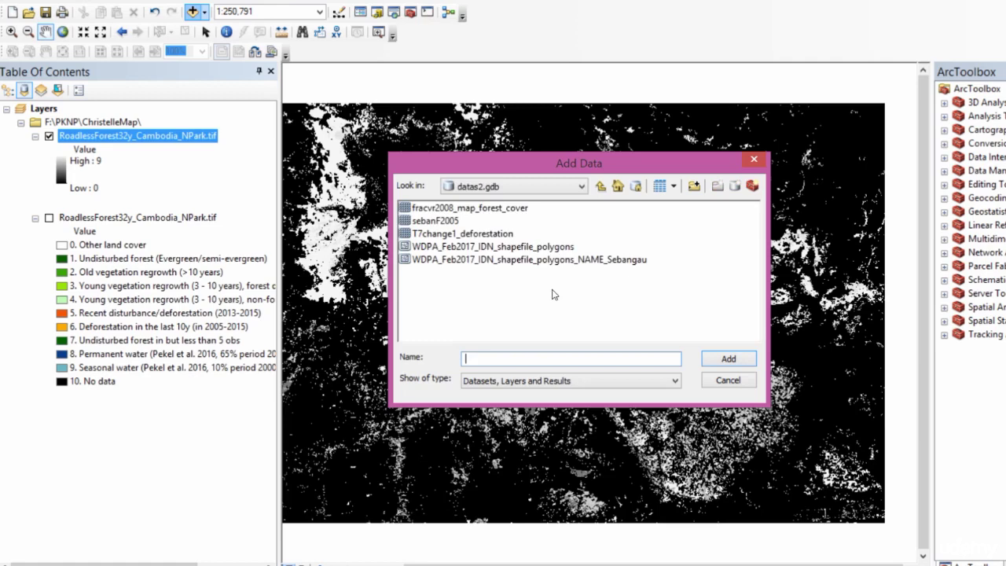
{"action": "left_click", "coordinate": [600, 186]}
{"action": "left_click", "coordinate": [601, 186]}
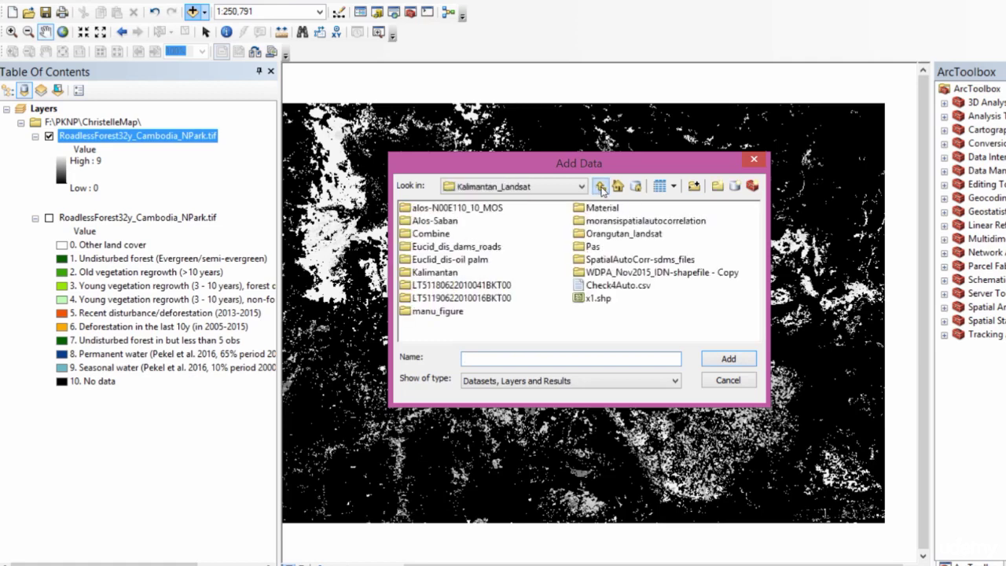
{"action": "left_click", "coordinate": [600, 186]}
{"action": "double_click", "coordinate": [710, 249]}
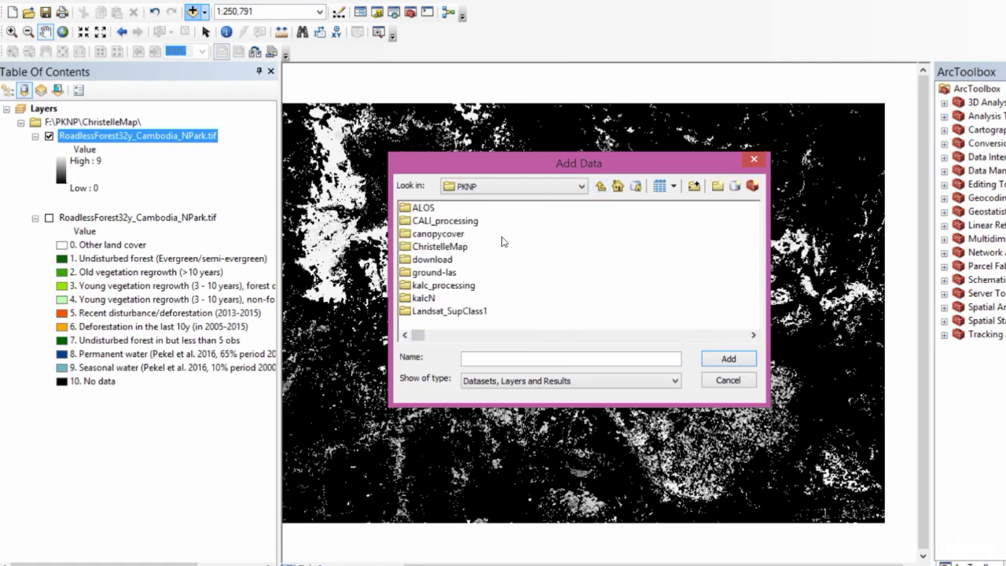
{"action": "double_click", "coordinate": [466, 248]}
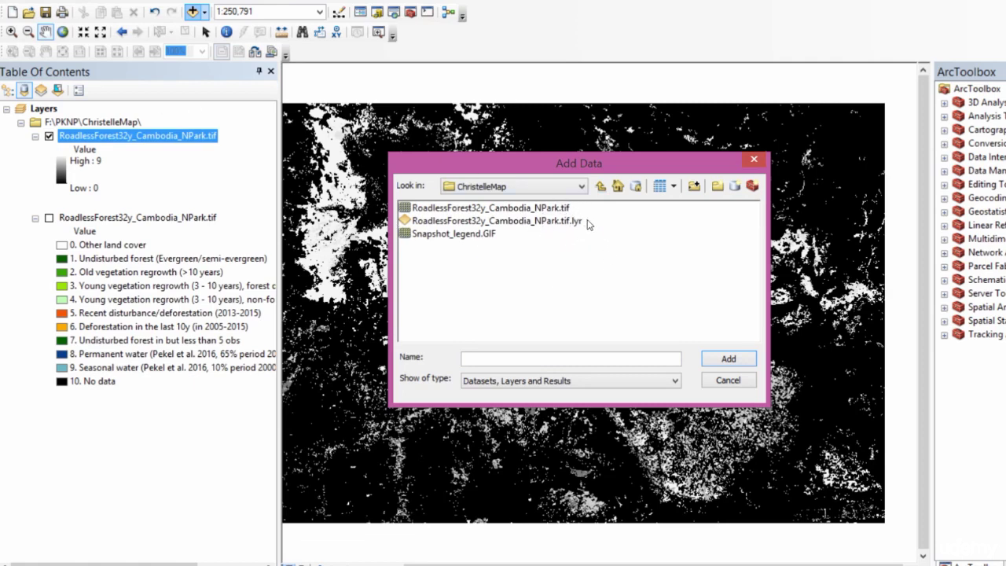
{"action": "left_click", "coordinate": [753, 159]}
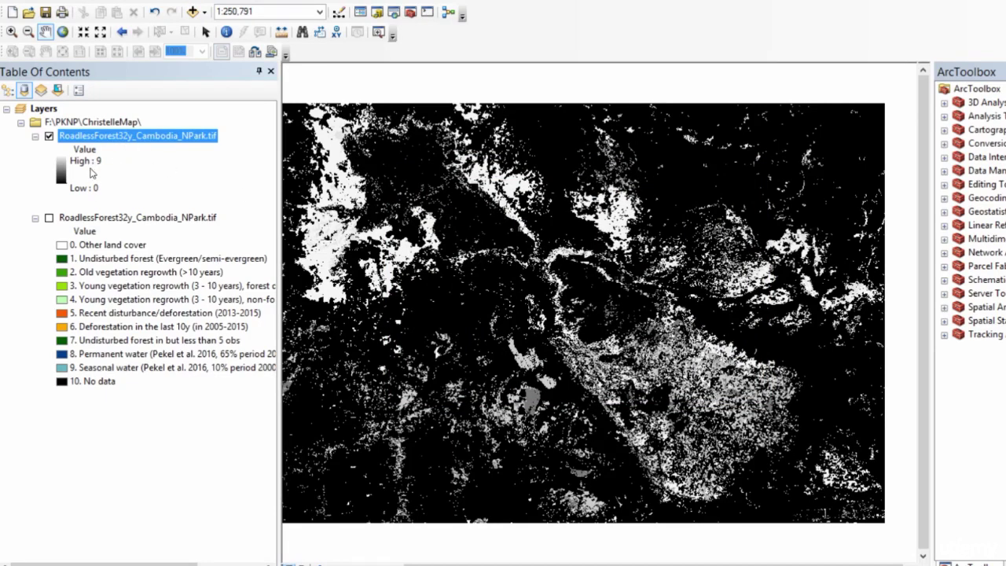
- Show the colour-classed RoadlessForest32y layer and hide the greyscale one, after cancelling Save As Layer File
{"action": "right_click", "coordinate": [102, 139]}
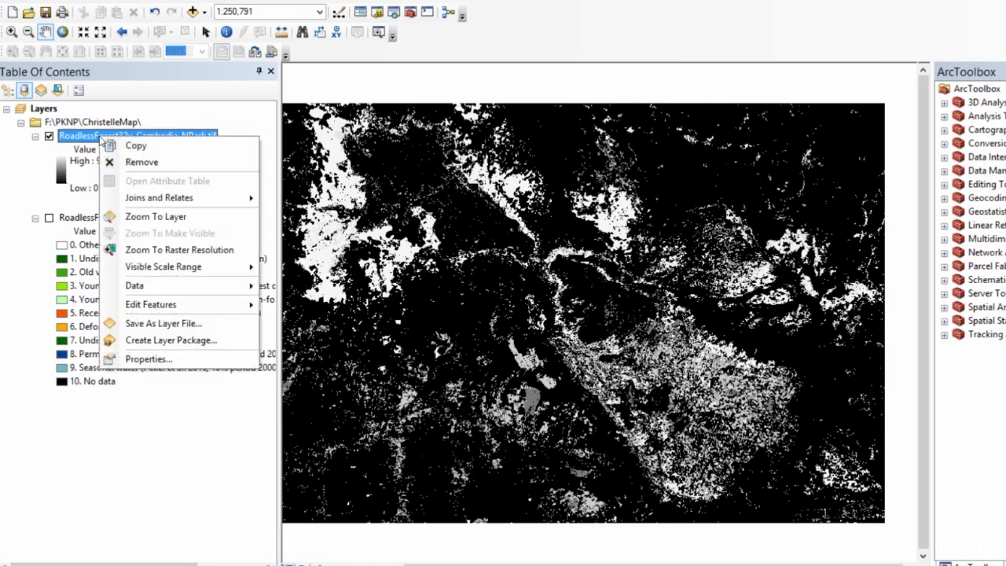
{"action": "left_click", "coordinate": [189, 323]}
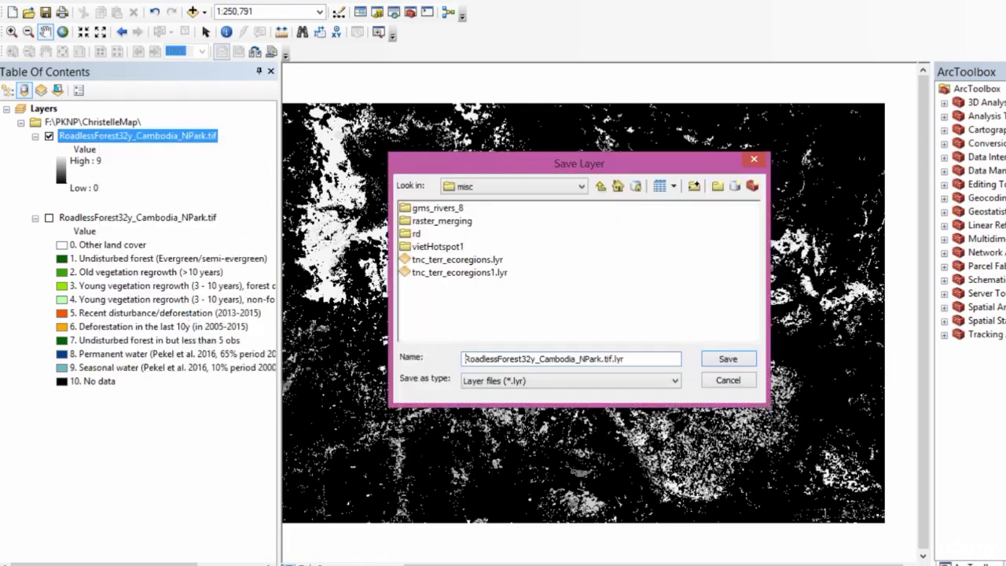
{"action": "left_click", "coordinate": [755, 161]}
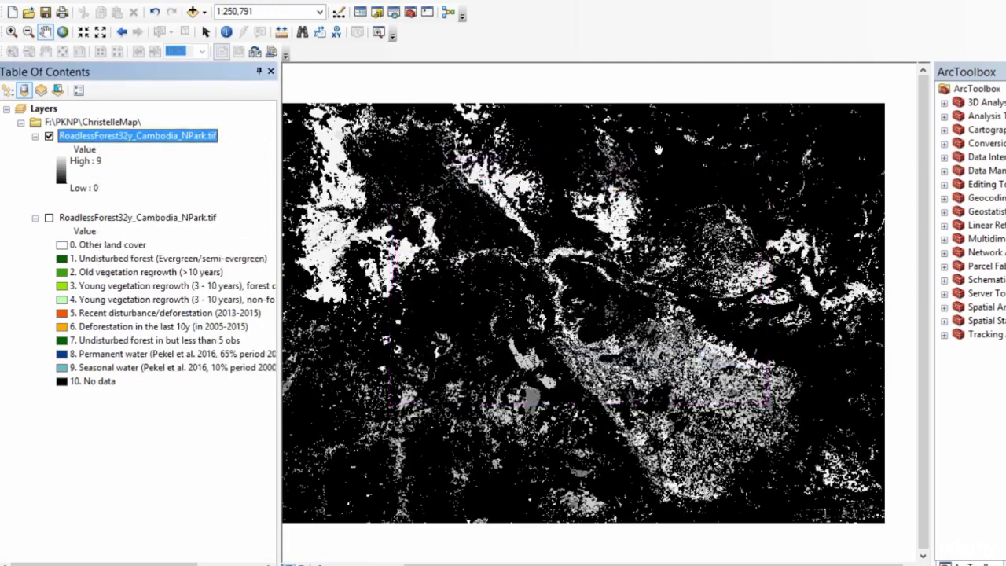
{"action": "left_click", "coordinate": [48, 217]}
{"action": "left_click", "coordinate": [49, 137]}
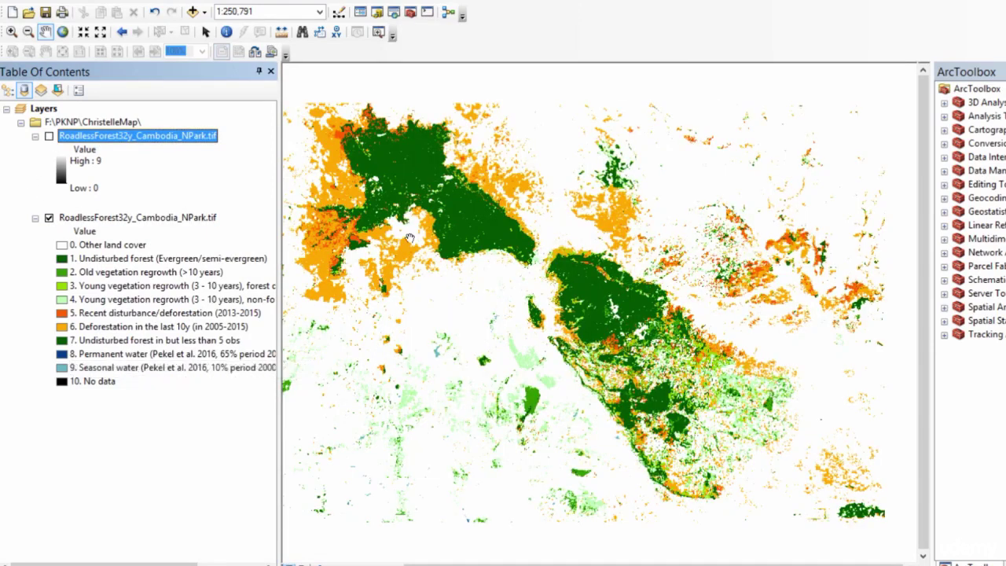